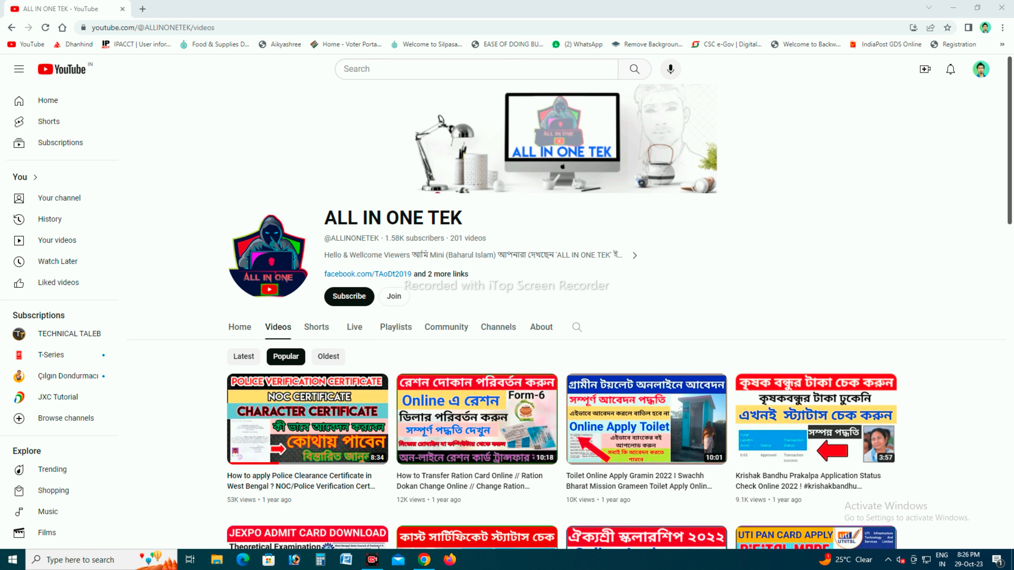
- Subscribe to the ALL IN ONE TEK channel and set its notifications to All
{"action": "left_click", "coordinate": [348, 296]}
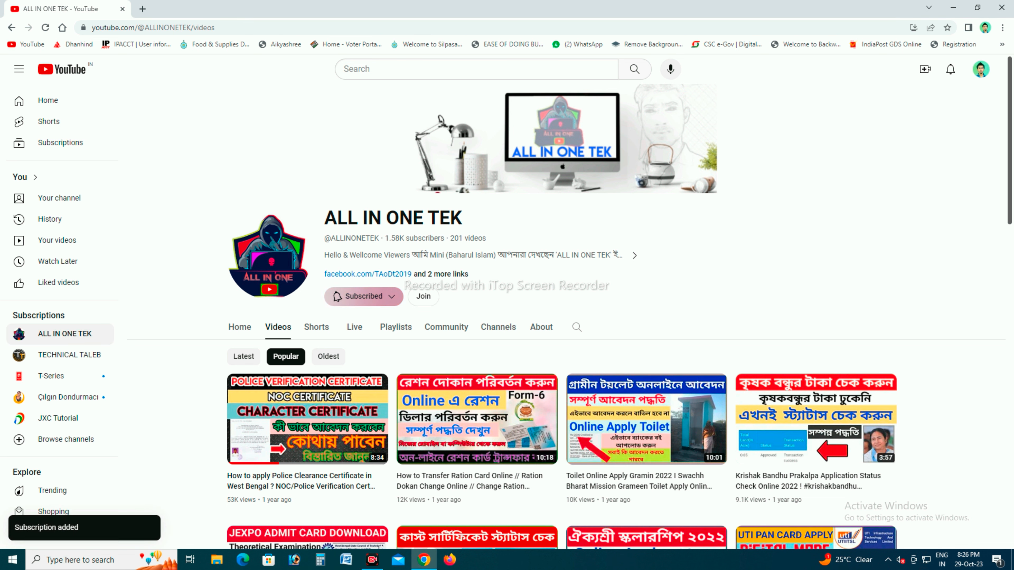
{"action": "left_click", "coordinate": [348, 296]}
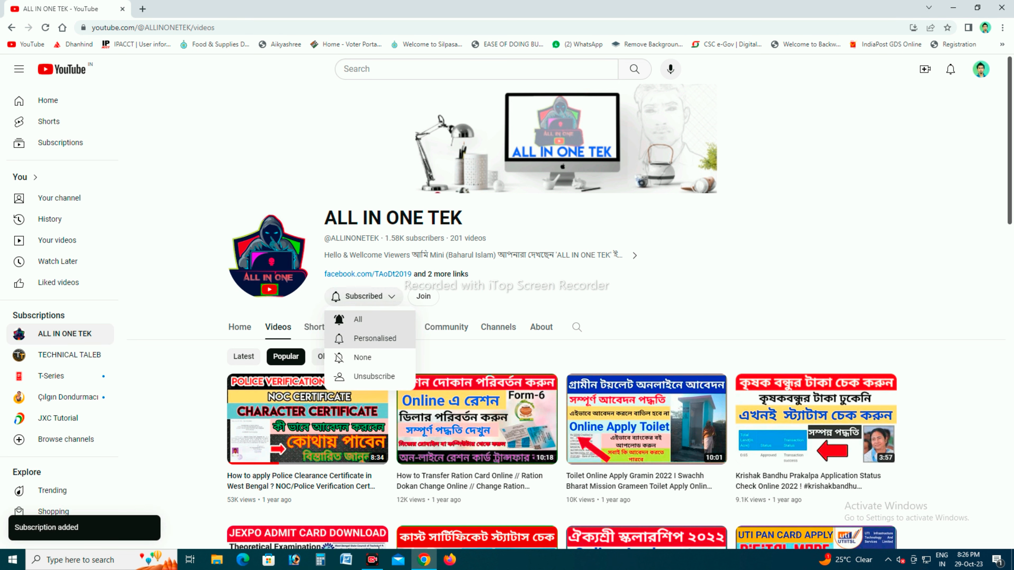
{"action": "left_click", "coordinate": [357, 319]}
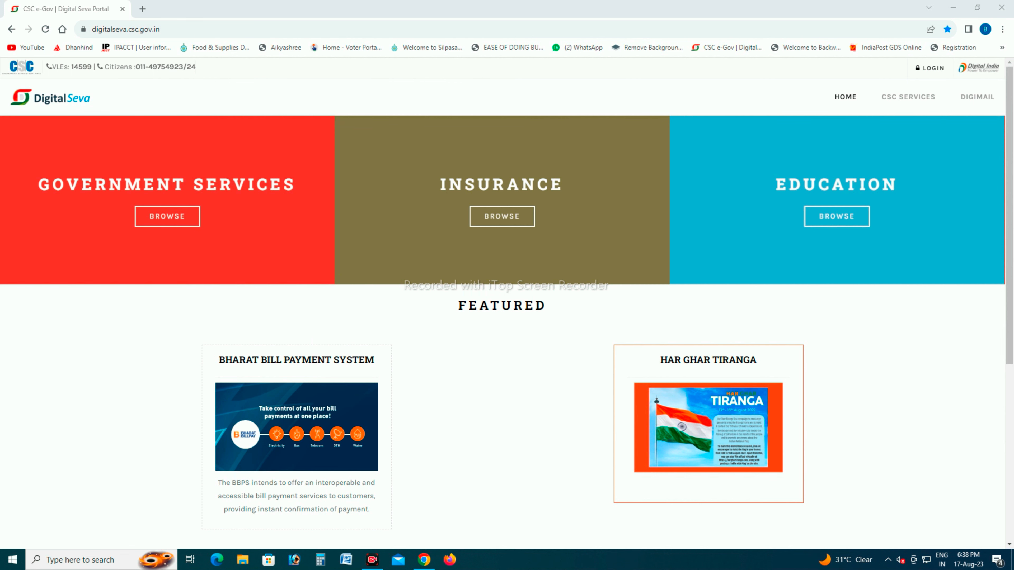
- Sign in to the Digital Seva portal with the username, account password and captcha text
{"action": "left_click", "coordinate": [930, 68]}
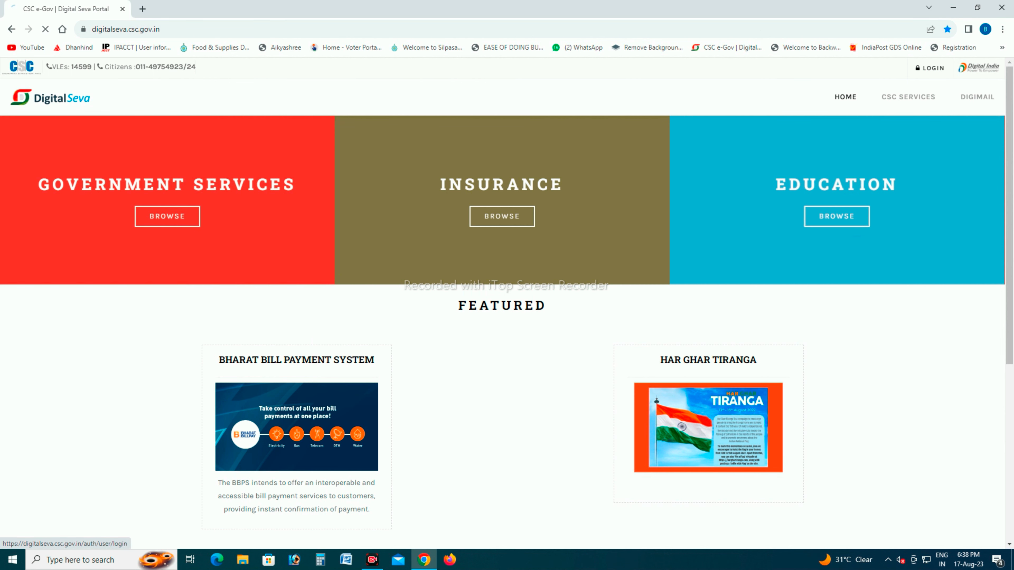
{"action": "left_click", "coordinate": [135, 242]}
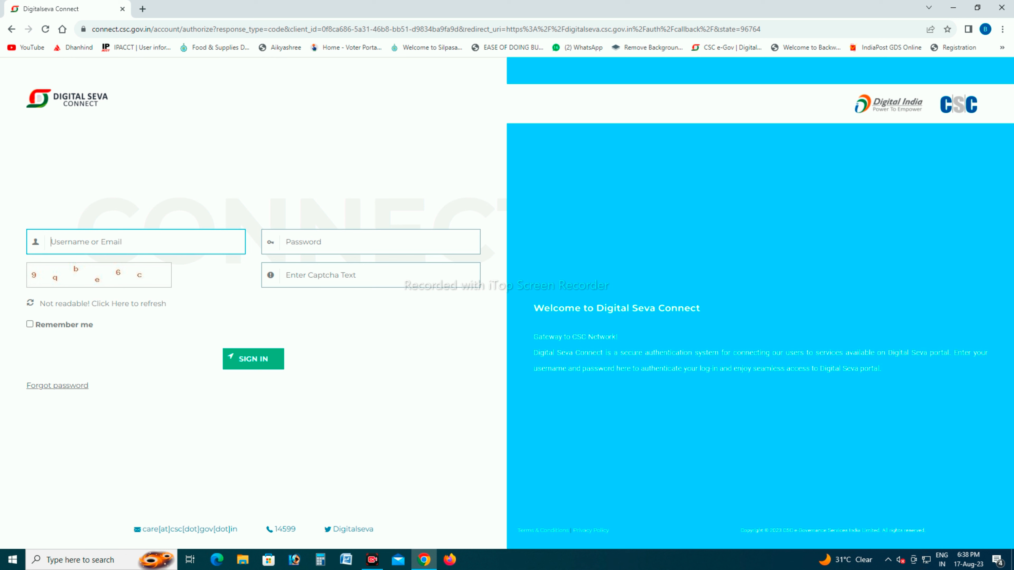
{"action": "type", "text": "52"}
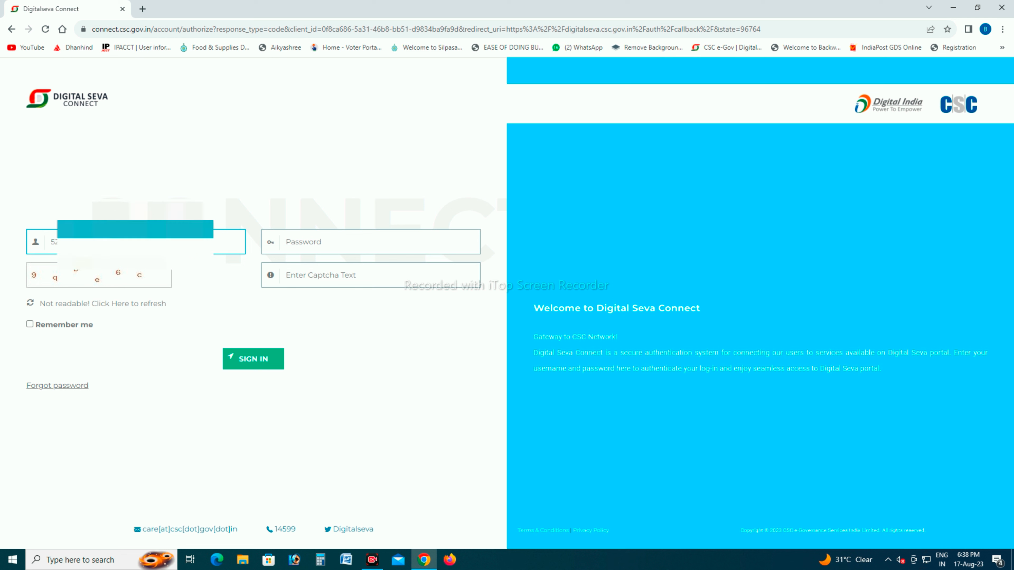
{"action": "key", "text": "Tab"}
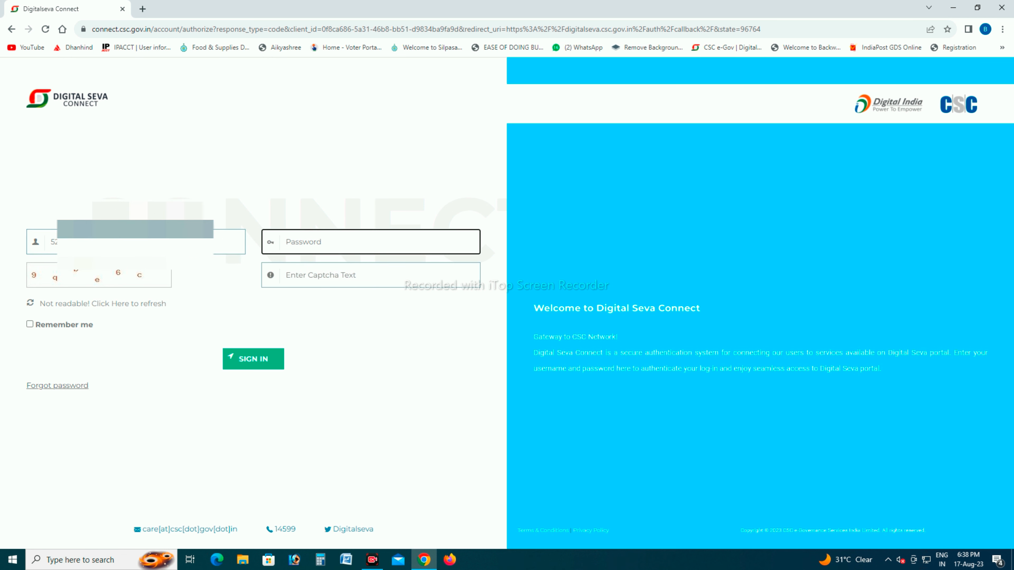
{"action": "type", "text": "*********"}
{"action": "key", "text": "Tab"}
{"action": "type", "text": "9qbe6c"}
{"action": "key", "text": "Return"}
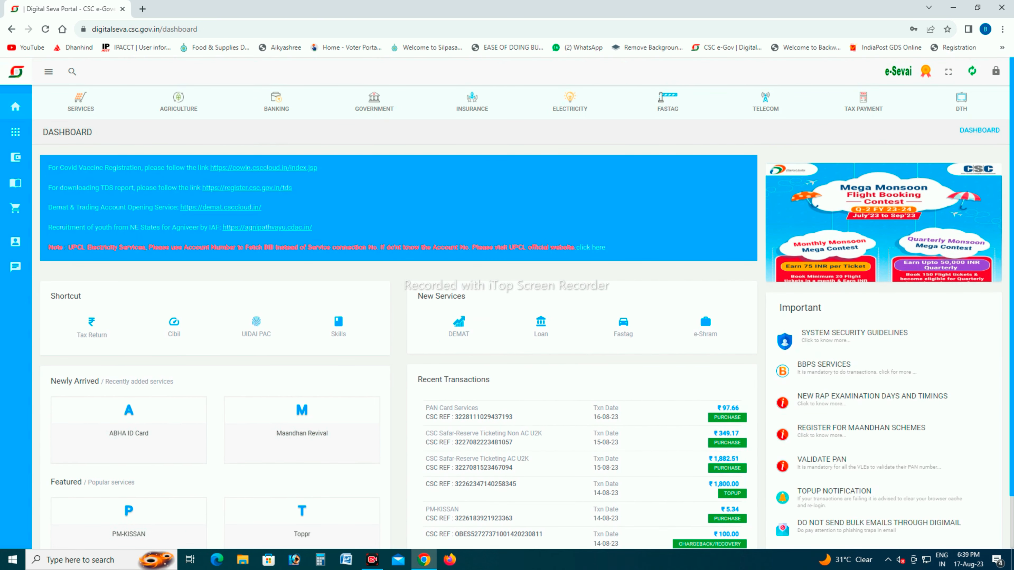
- Search the portal's services for "pan", open the NSDL PAN Services and log in with Digital Seva Connect
{"action": "left_click", "coordinate": [15, 132]}
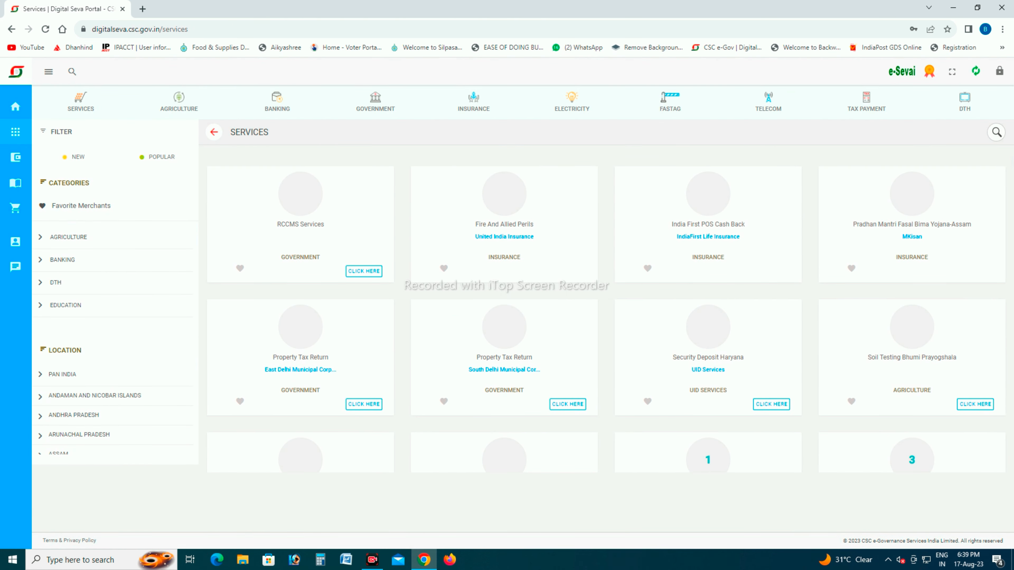
{"action": "left_click", "coordinate": [996, 133]}
{"action": "type", "text": "pan"}
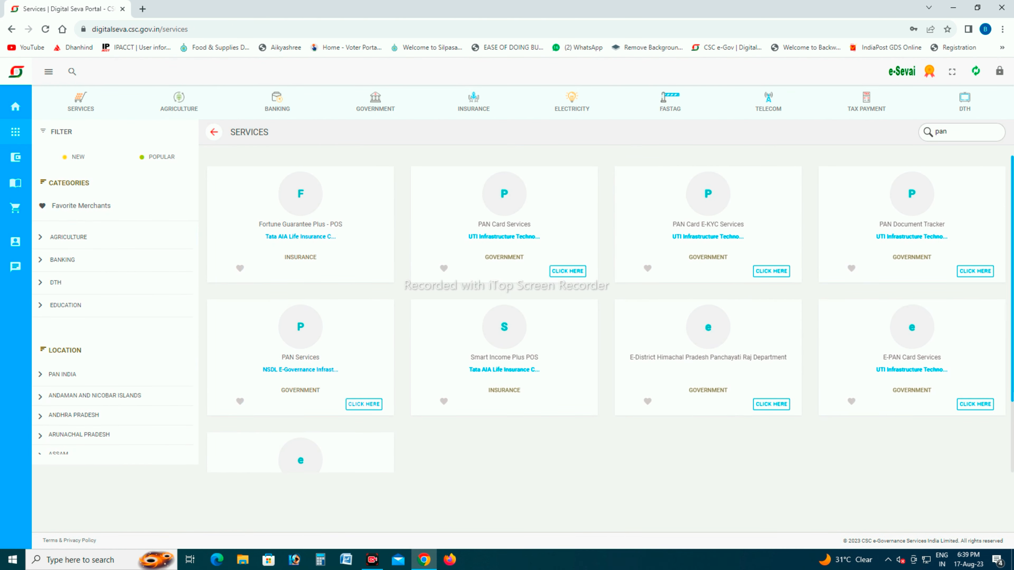
{"action": "left_click", "coordinate": [996, 560]}
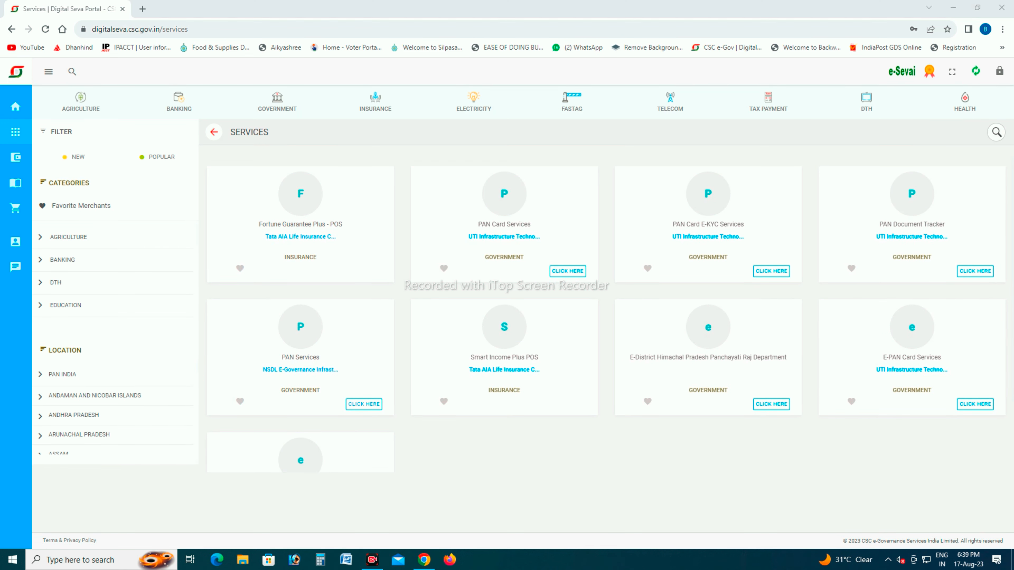
{"action": "left_click_drag", "start_coordinate": [212, 309], "coordinate": [400, 416]}
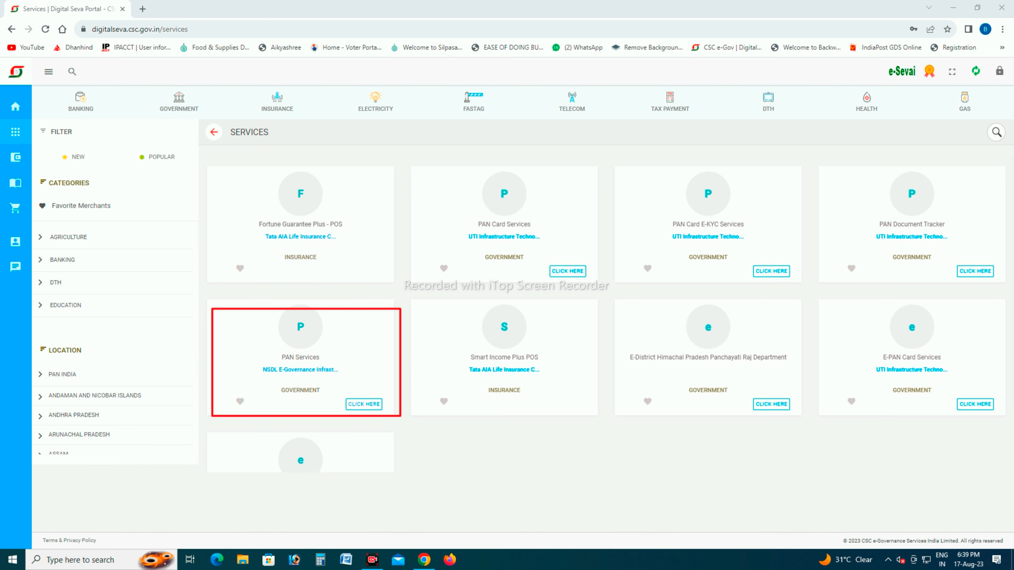
{"action": "left_click", "coordinate": [364, 404]}
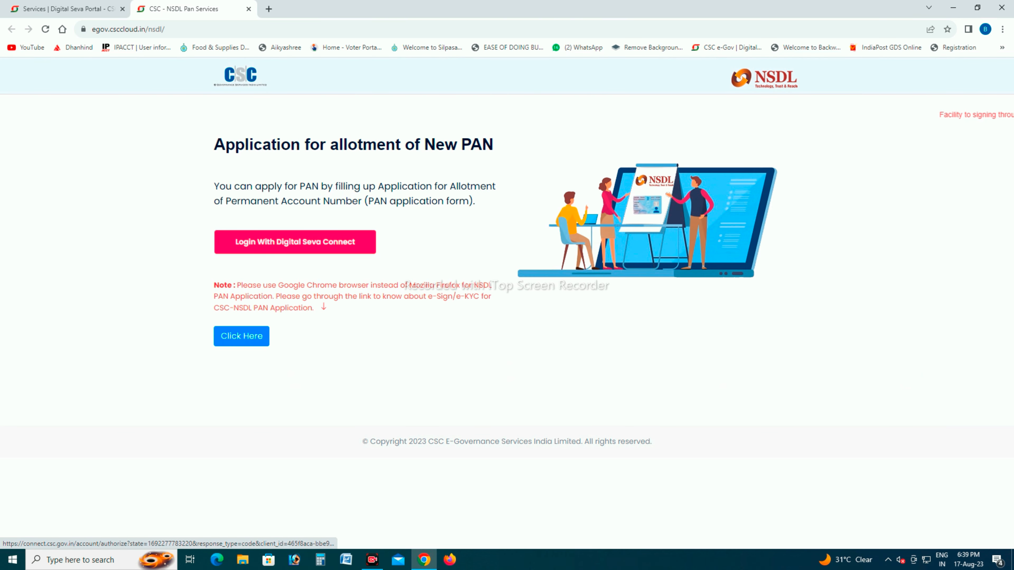
{"action": "left_click", "coordinate": [295, 241]}
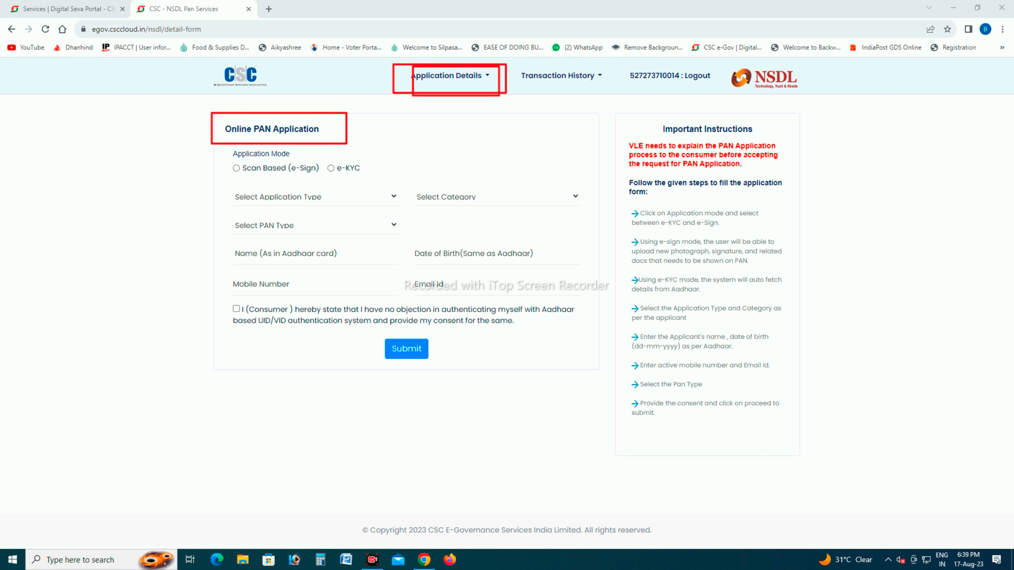
- Open the PAN Update form and set the application type to Change and Correction form(CSF) and category to INDIVIDUAL
{"action": "left_click", "coordinate": [450, 76]}
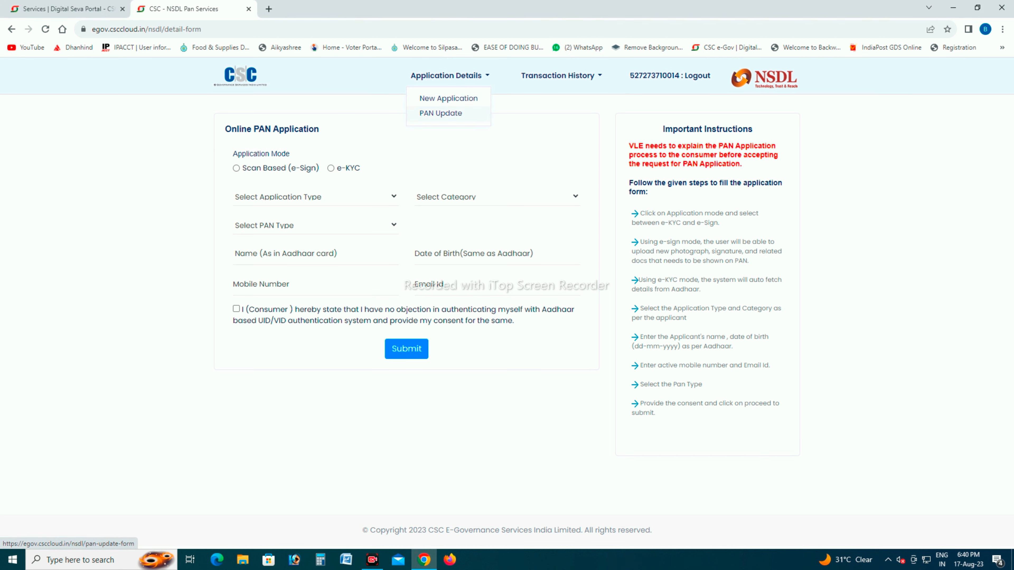
{"action": "left_click", "coordinate": [440, 113]}
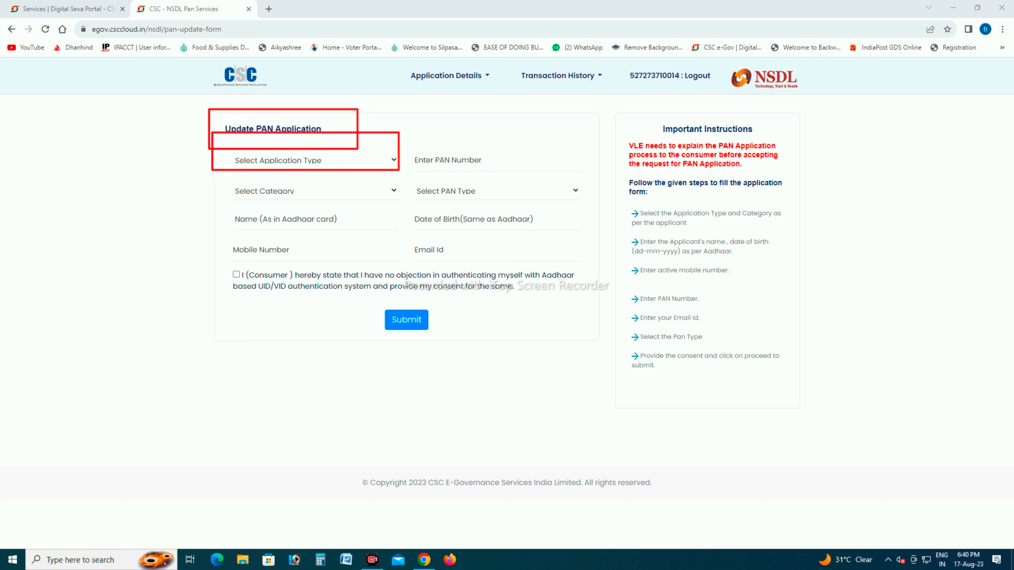
{"action": "left_click", "coordinate": [315, 161]}
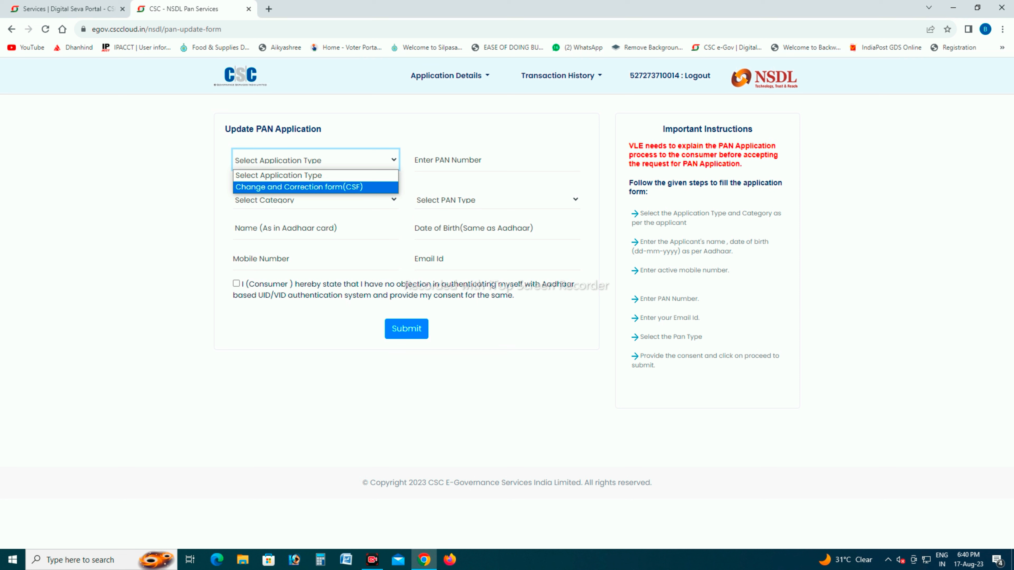
{"action": "key", "text": "Return"}
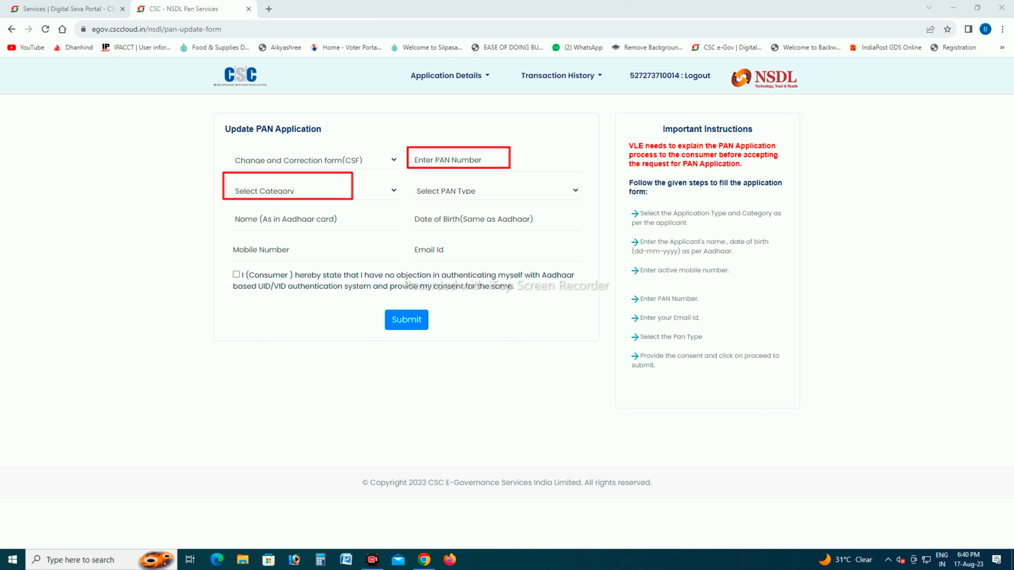
{"action": "left_click", "coordinate": [315, 191]}
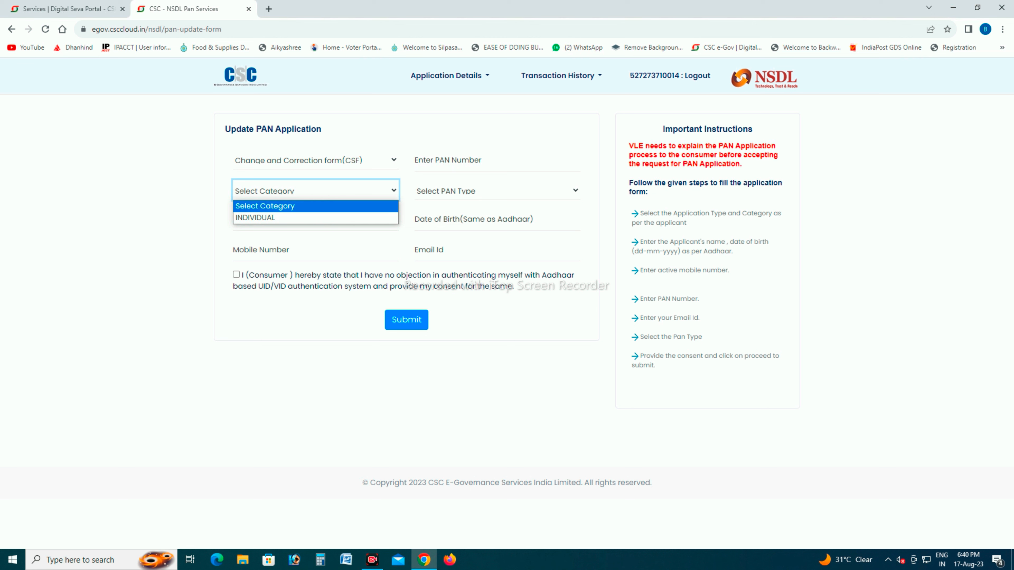
{"action": "key", "text": "Return"}
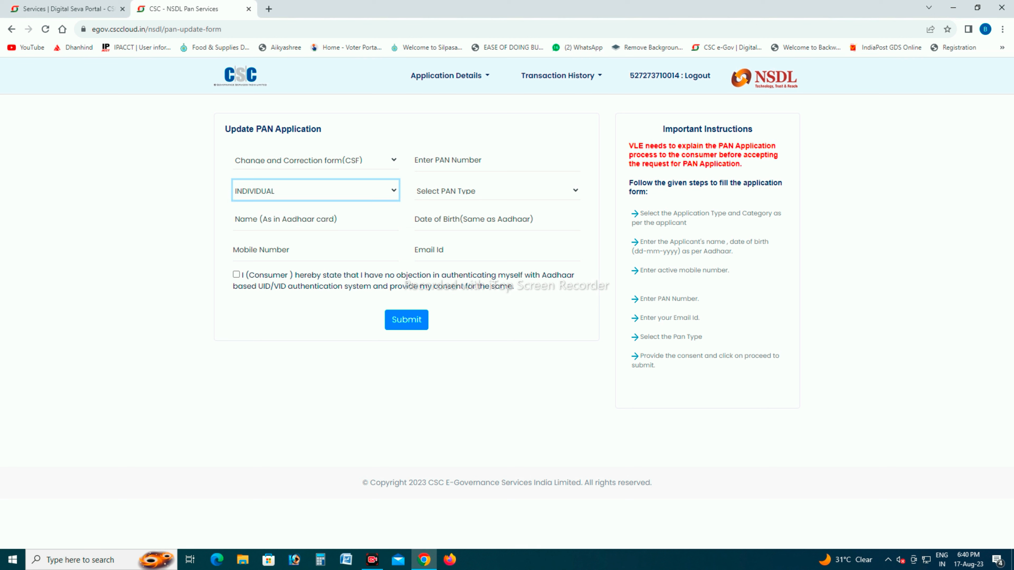
- Set the PAN type to Physical PAN Card/E-PAN Card in the Update PAN Application form
{"action": "left_click", "coordinate": [496, 191]}
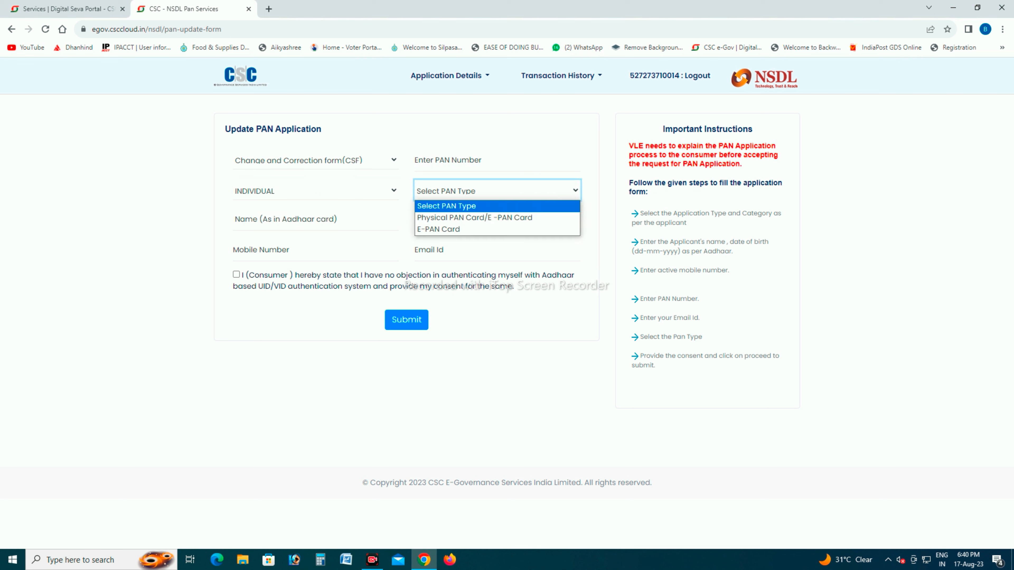
{"action": "key", "text": "Down"}
{"action": "key", "text": "Down"}
{"action": "key", "text": "Up"}
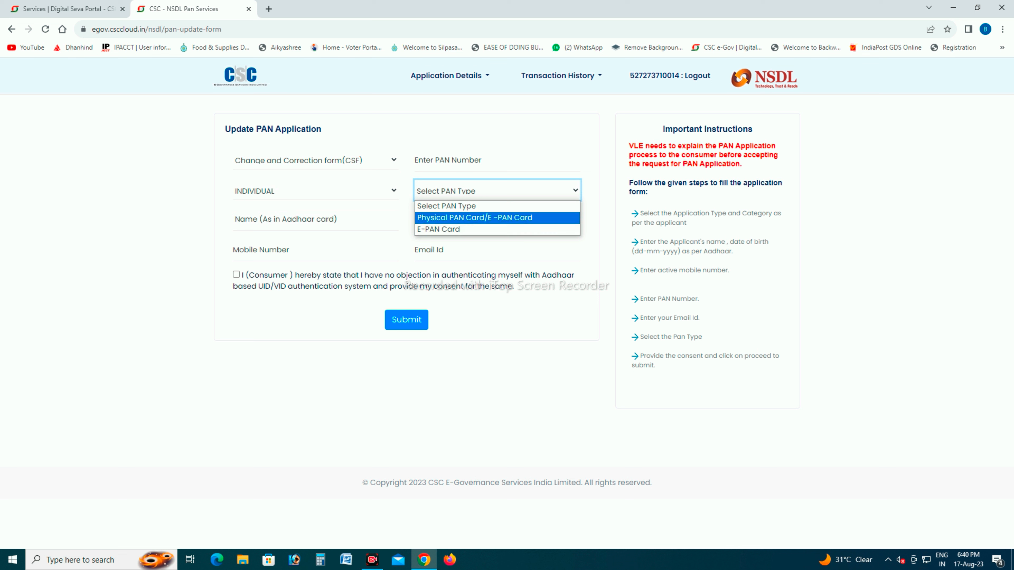
{"action": "key", "text": "Down"}
{"action": "key", "text": "Up"}
{"action": "key", "text": "Return"}
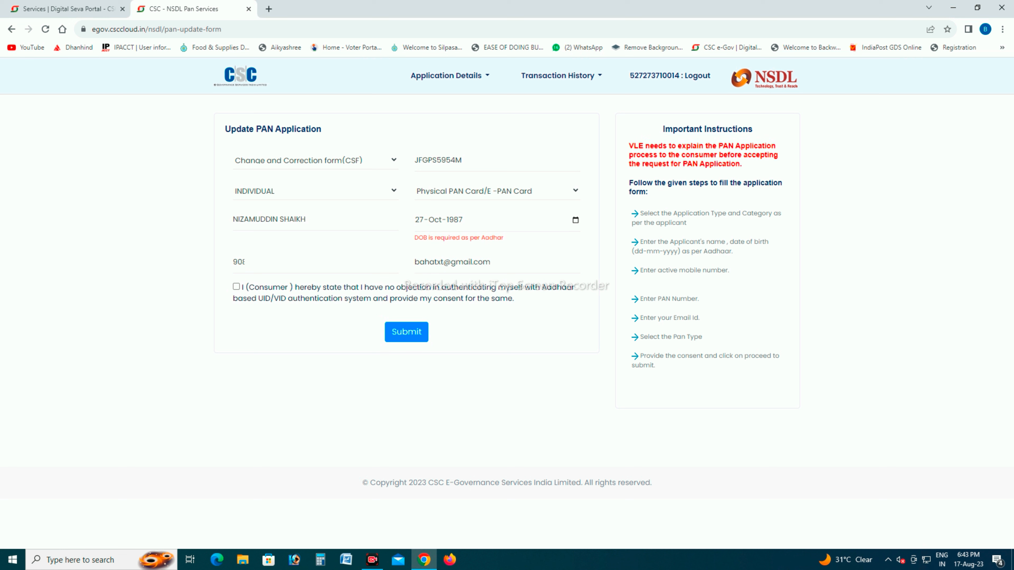
- Give the consumer's Aadhaar consent, submit the PAN update application and proceed to payment
{"action": "left_click", "coordinate": [236, 286]}
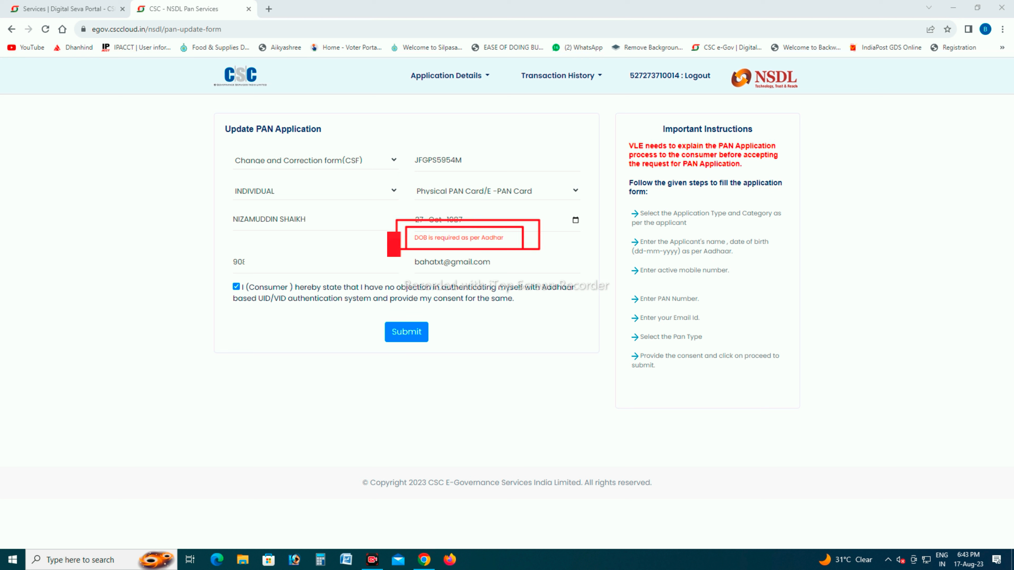
{"action": "left_click", "coordinate": [407, 332]}
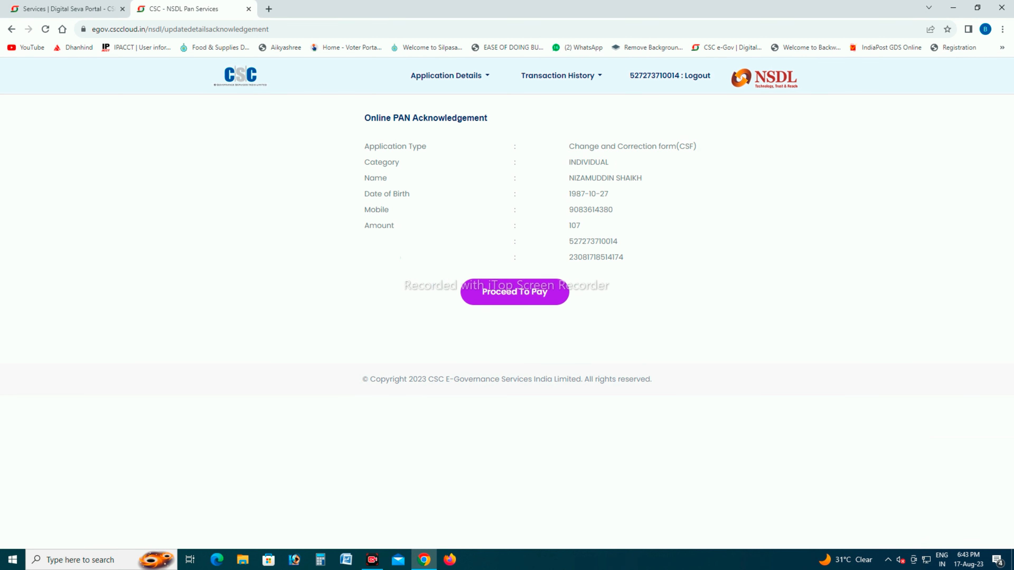
{"action": "left_click", "coordinate": [515, 291]}
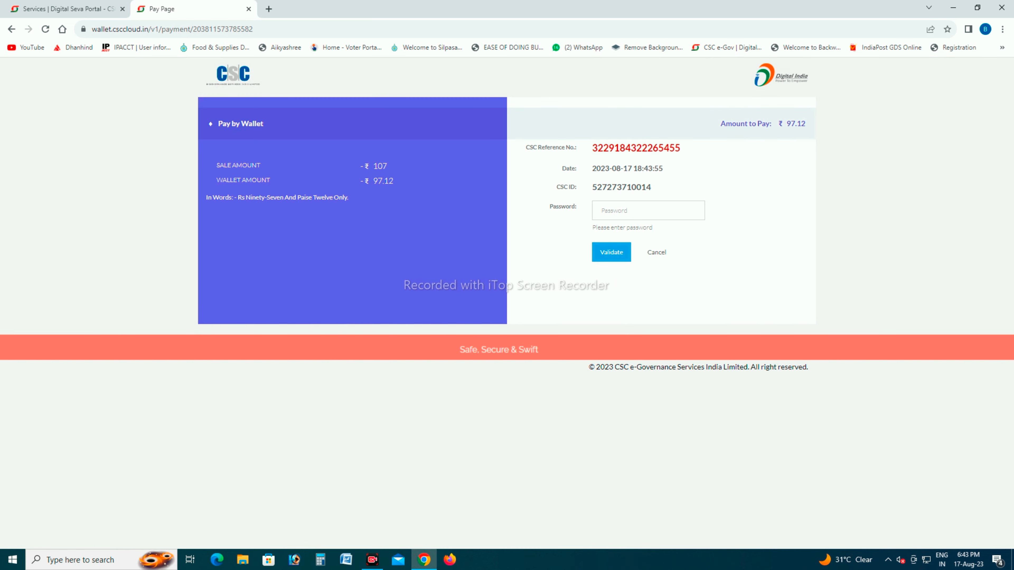
- Pay the application fee from the CSC wallet by entering the account password and the wallet PIN
{"action": "left_click", "coordinate": [648, 211]}
{"action": "type", "text": "•••••••••••••••"}
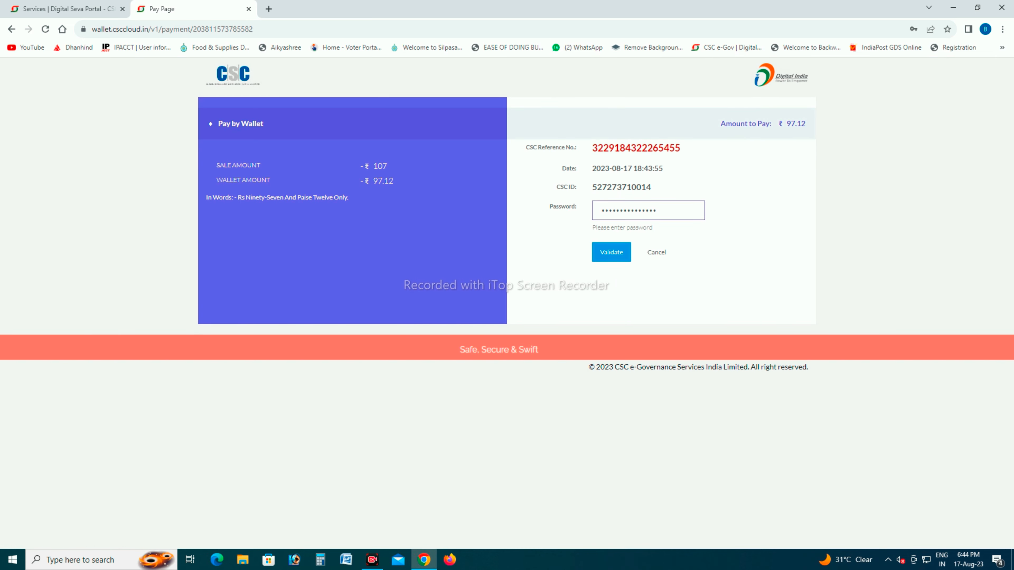
{"action": "left_click", "coordinate": [611, 252]}
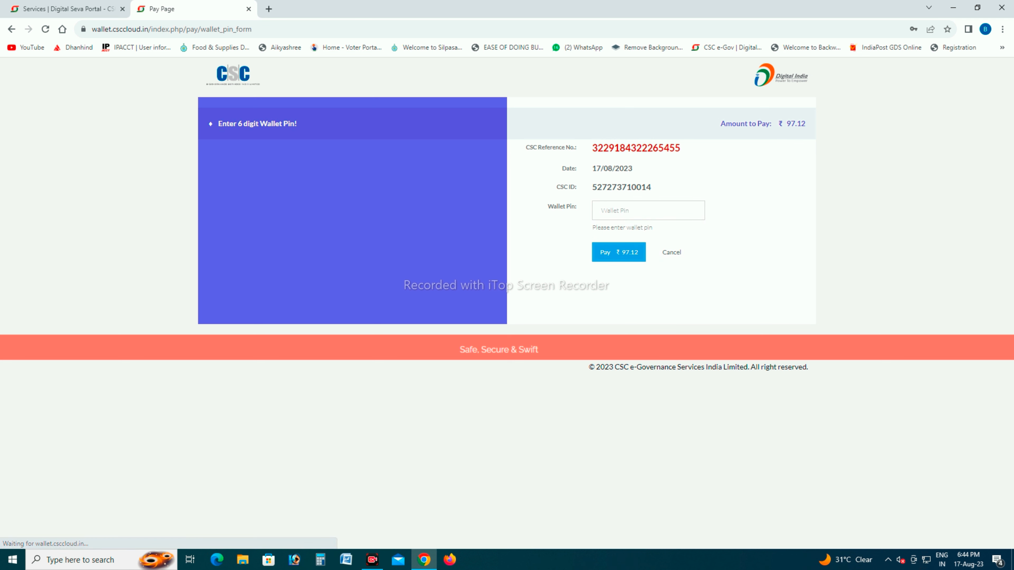
{"action": "type", "text": "••••••"}
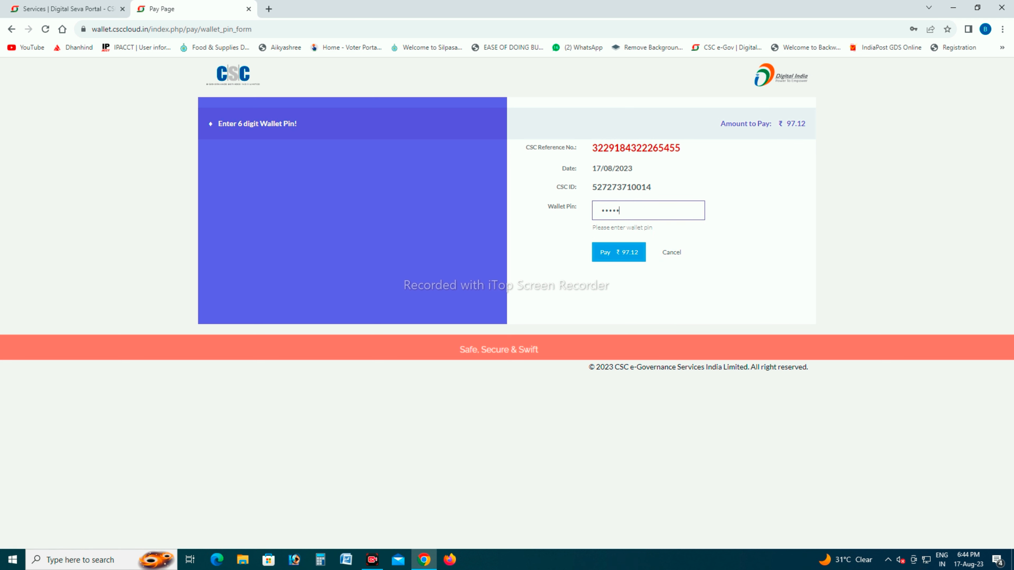
{"action": "key", "text": "Return"}
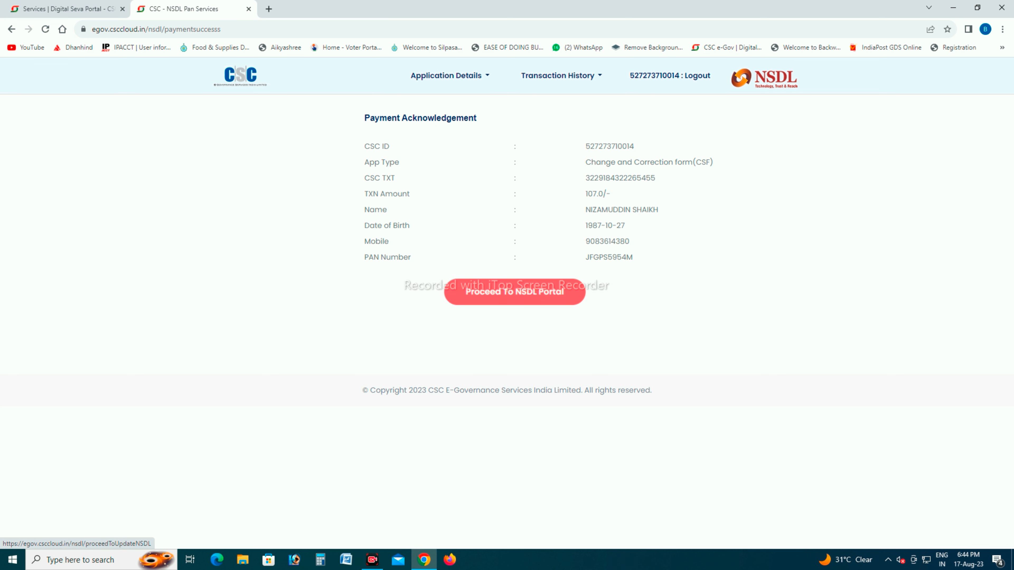
- Proceed to the NSDL portal and submit the e-KYC PAN CR application form
{"action": "left_click", "coordinate": [515, 291]}
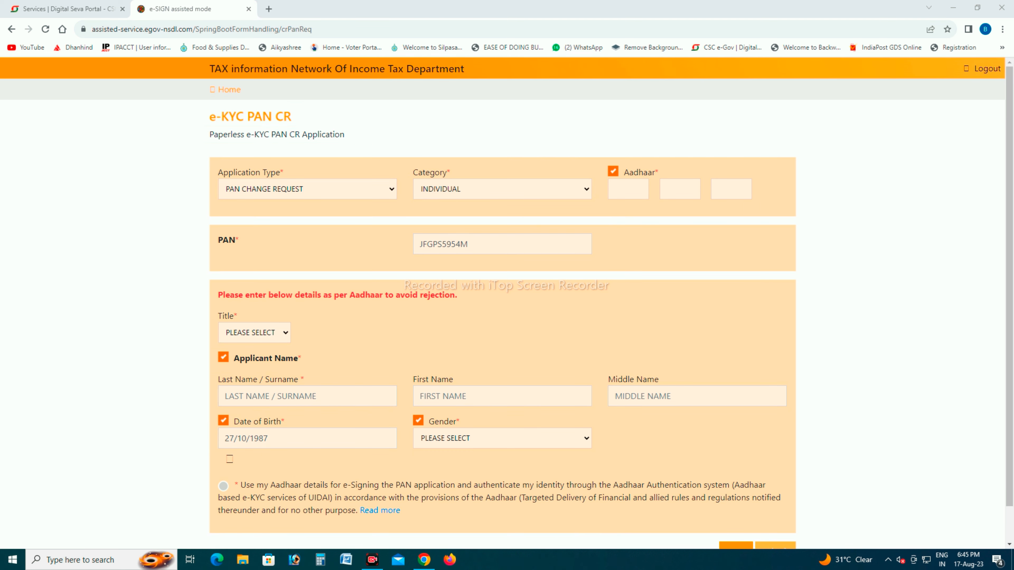
{"action": "scroll", "coordinate": [506, 316], "scroll_direction": "down", "scroll_amount": 1}
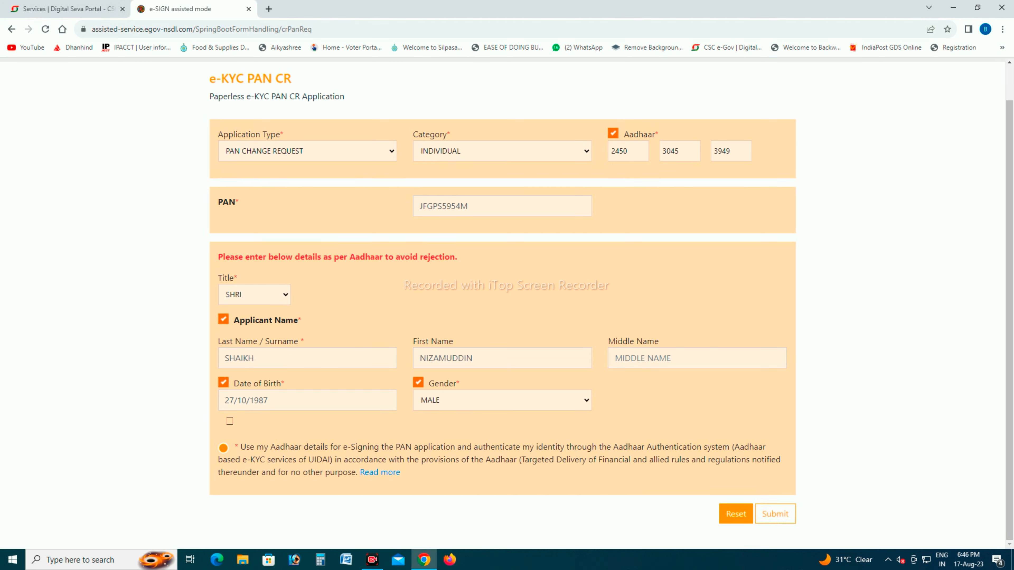
{"action": "left_click", "coordinate": [775, 514]}
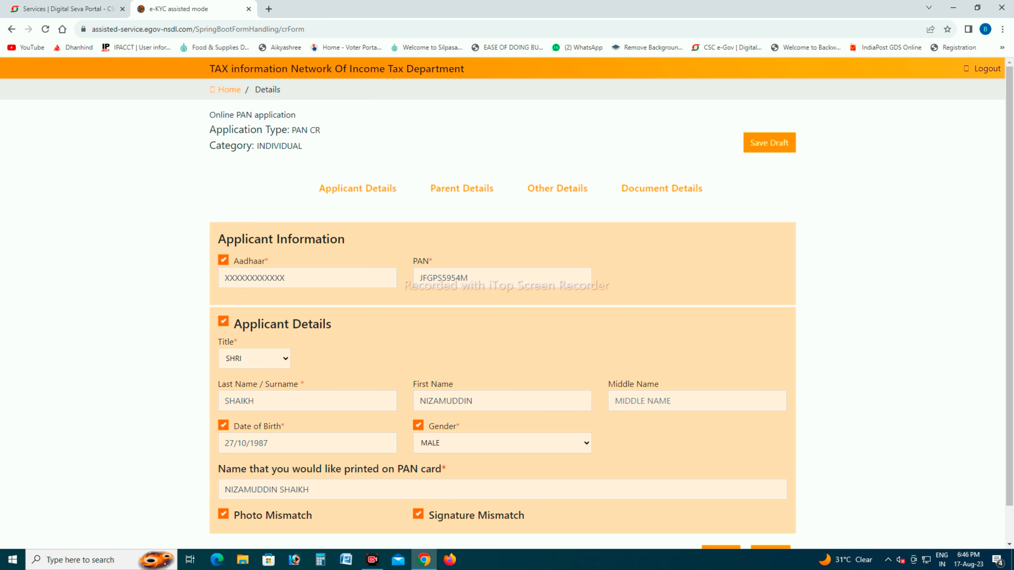
- Accept the applicant details and continue to the Parent Details section of the PAN application
{"action": "scroll", "coordinate": [506, 304], "scroll_direction": "down", "scroll_amount": 1}
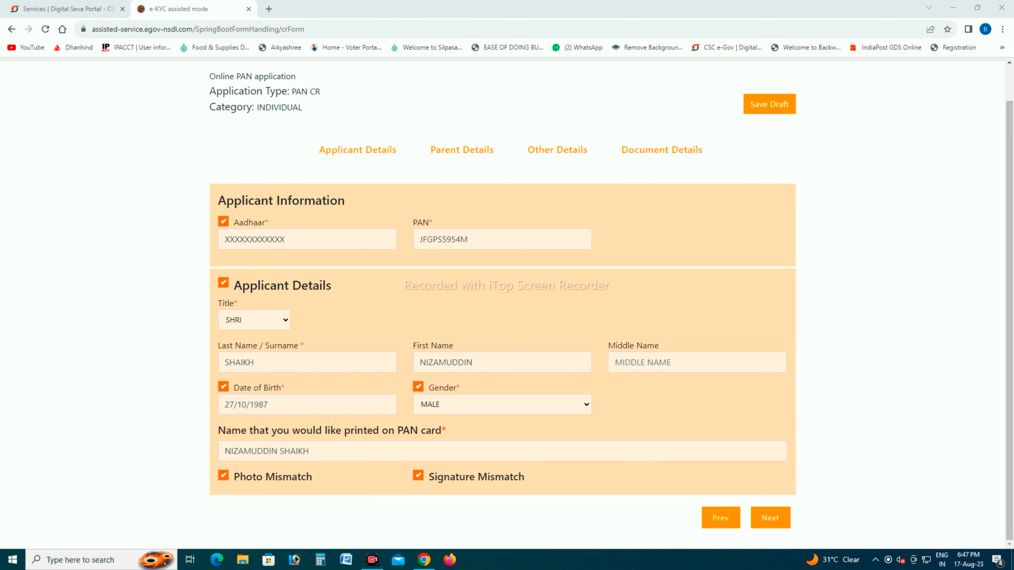
{"action": "left_click", "coordinate": [770, 517]}
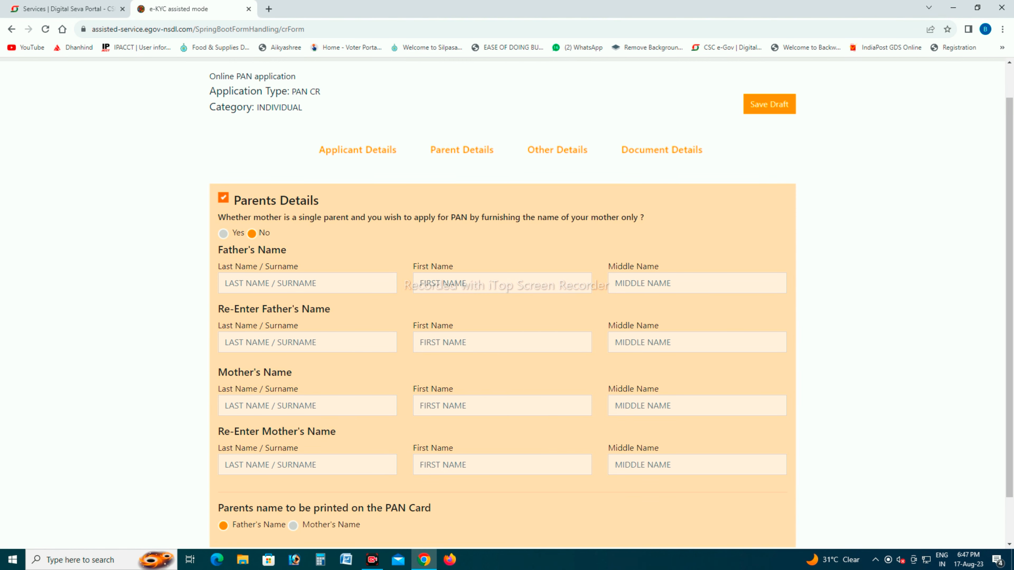
- Enter and re-enter the father's surname and first name in the Parents Details, and continue to Other Details
{"action": "left_click_drag", "start_coordinate": [1009, 297], "coordinate": [1009, 337]}
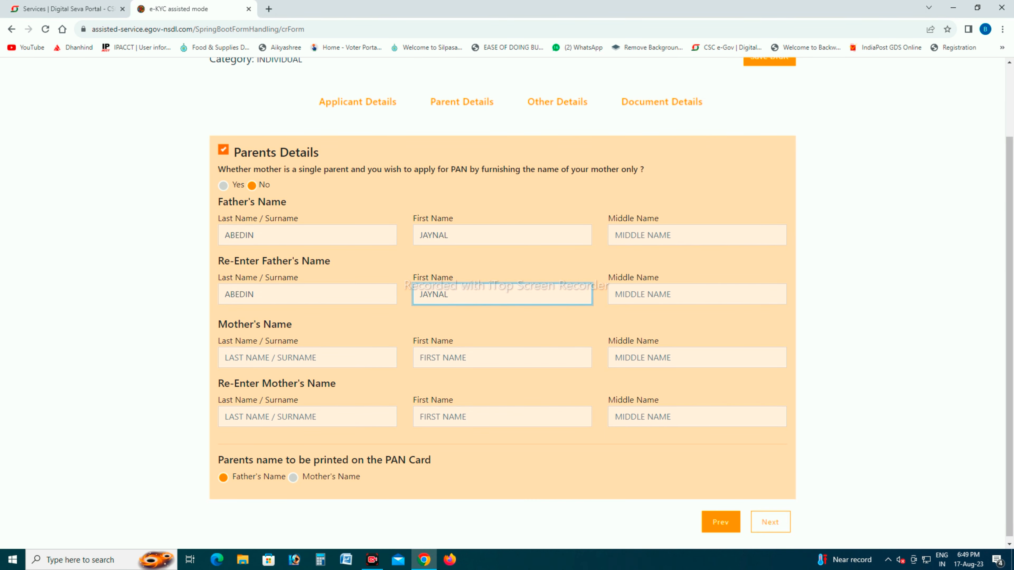
{"action": "left_click", "coordinate": [769, 522]}
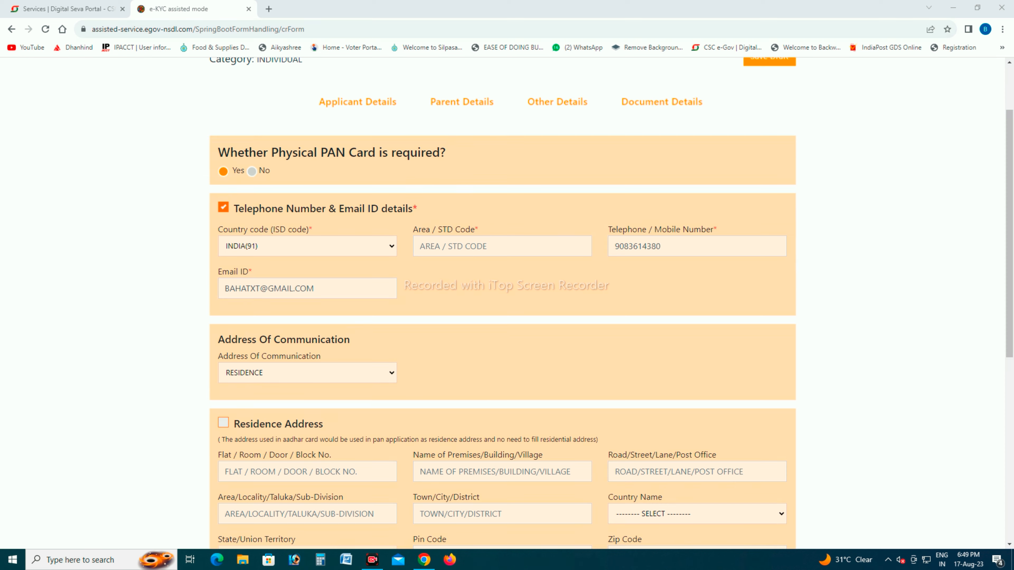
- Tick Residence Address in Other Details, leaving its address fields empty, and continue to Document Details
{"action": "scroll", "coordinate": [502, 304], "scroll_direction": "down", "scroll_amount": 1}
{"action": "scroll", "coordinate": [502, 304], "scroll_direction": "down", "scroll_amount": 1}
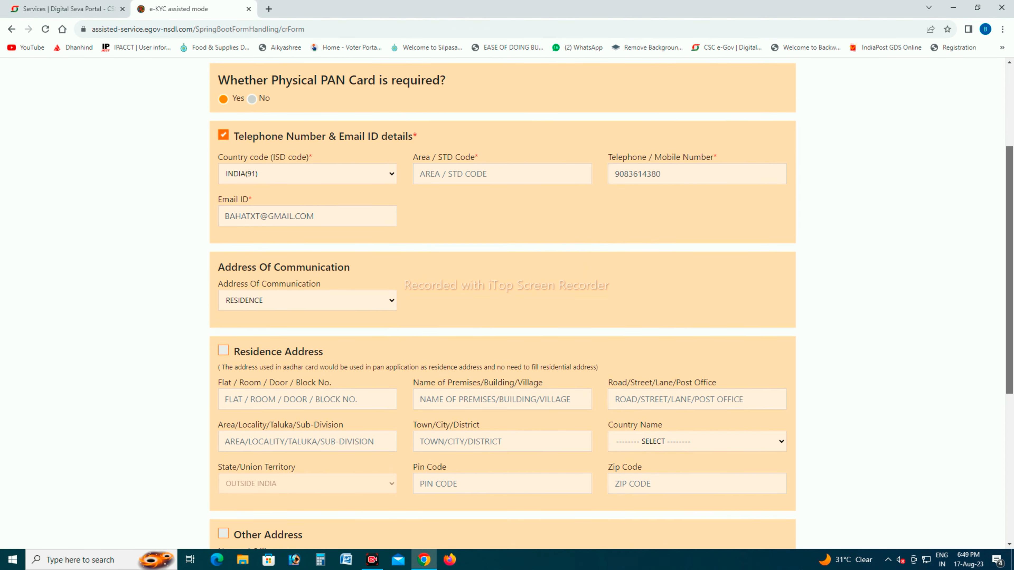
{"action": "left_click", "coordinate": [223, 332]}
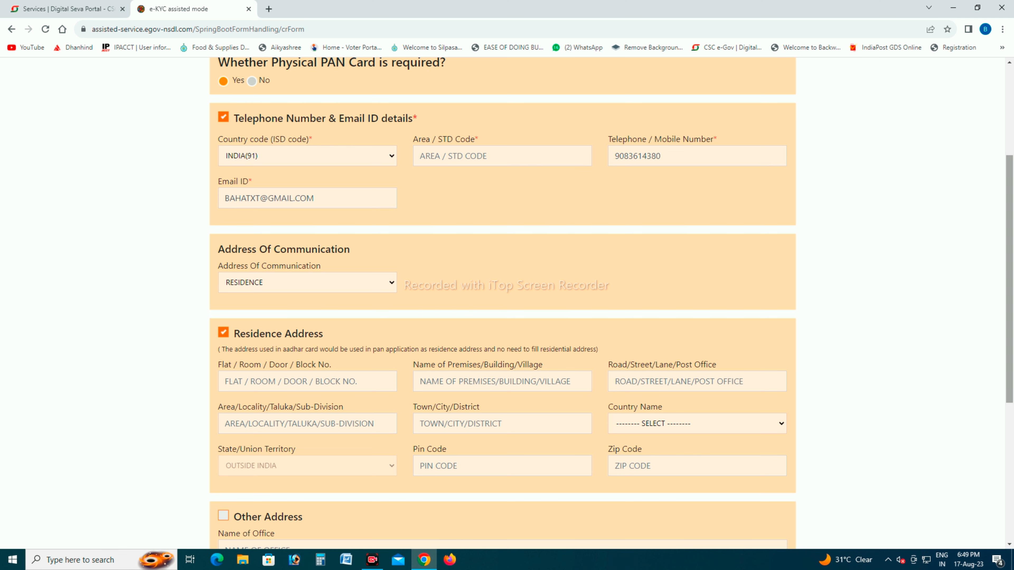
{"action": "left_click_drag", "start_coordinate": [1009, 279], "coordinate": [1009, 416]}
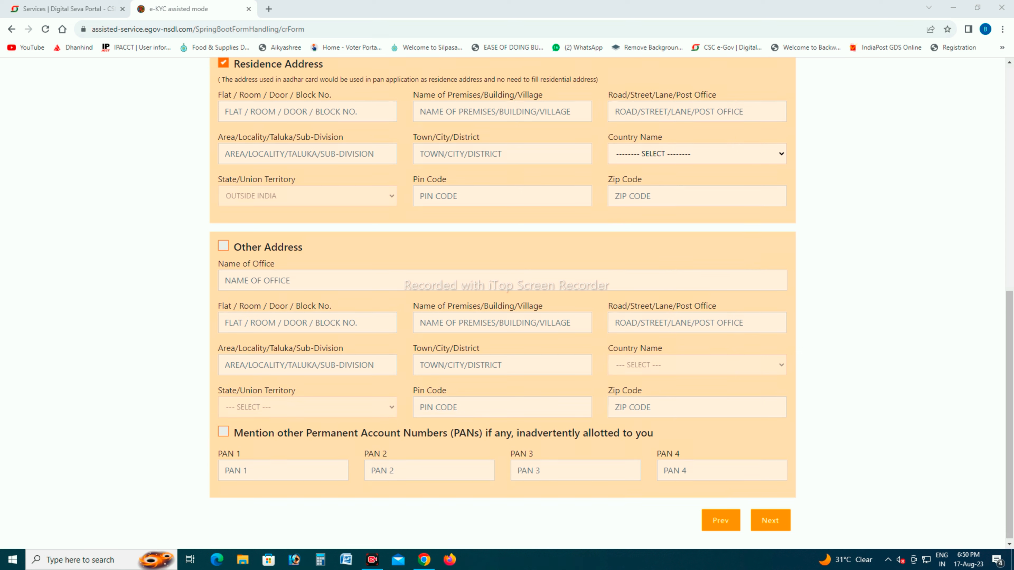
{"action": "left_click", "coordinate": [770, 520]}
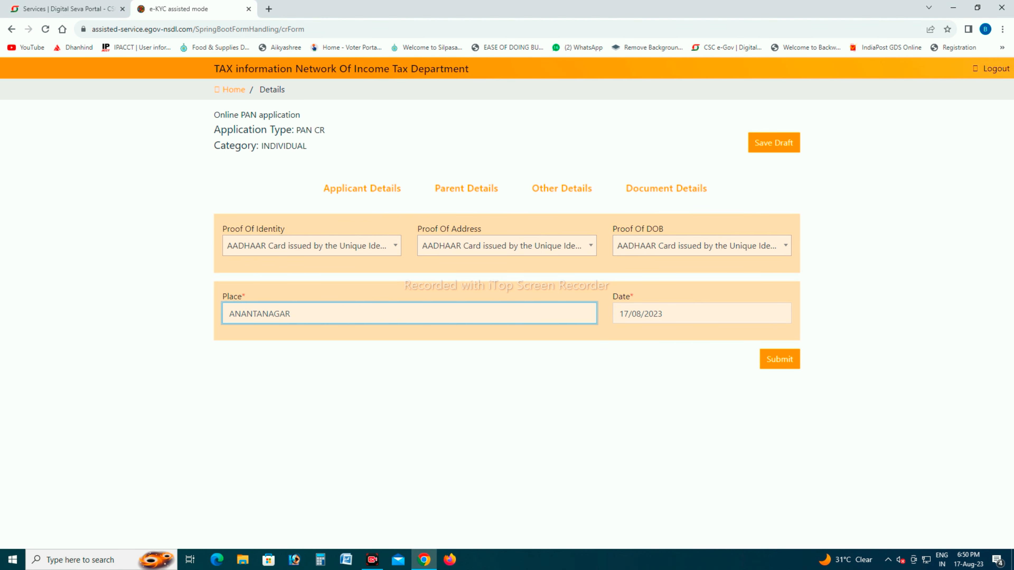
- Submit the document details with the Aadhaar card as identity, address and DOB proof and the place filled in, and confirm the reviewed application
{"action": "left_click", "coordinate": [779, 359]}
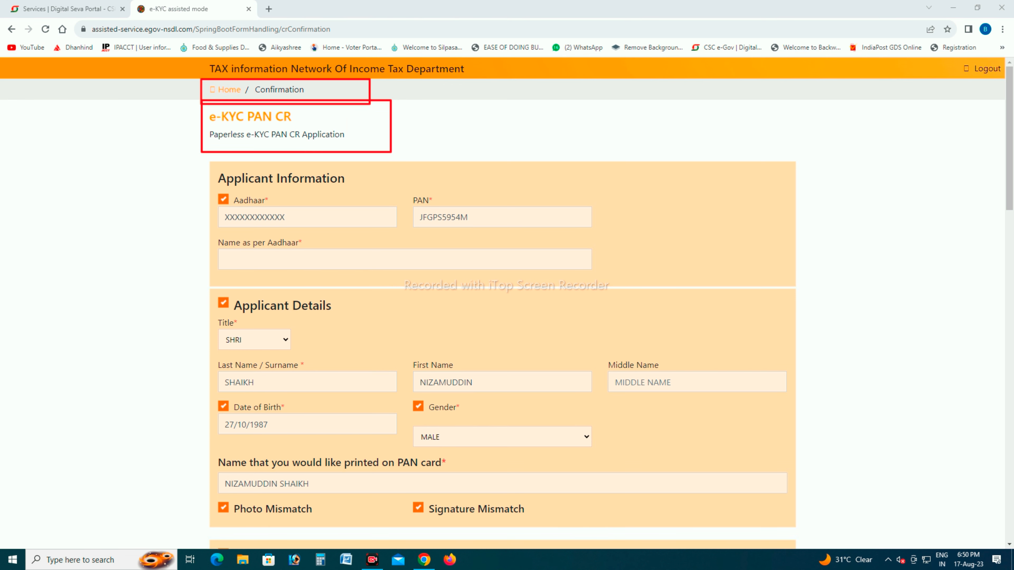
{"action": "scroll", "coordinate": [502, 304], "scroll_direction": "down", "scroll_amount": 8}
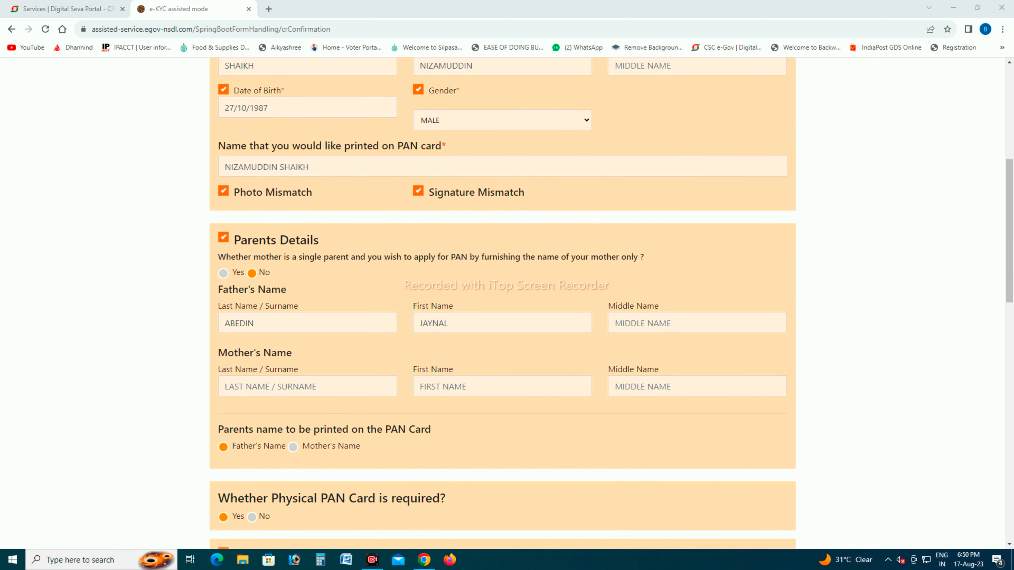
{"action": "scroll", "coordinate": [502, 303], "scroll_direction": "down", "scroll_amount": 8}
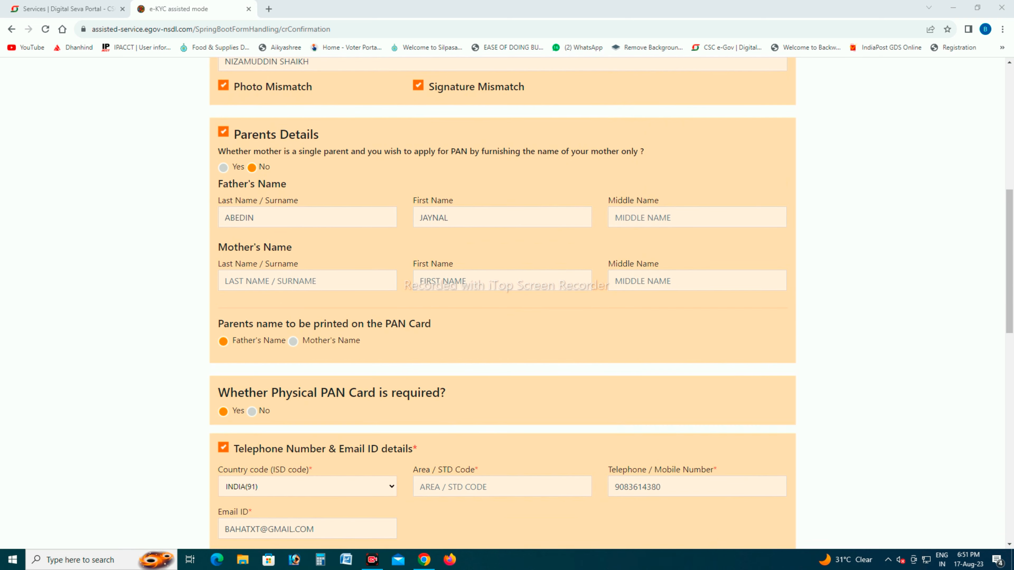
{"action": "scroll", "coordinate": [502, 304], "scroll_direction": "down", "scroll_amount": 6}
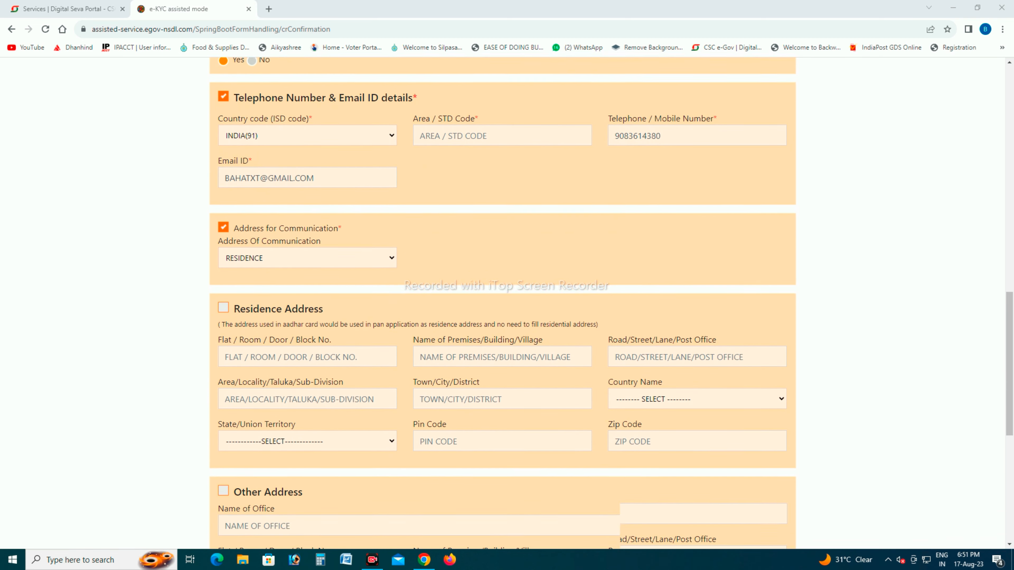
{"action": "scroll", "coordinate": [502, 304], "scroll_direction": "down", "scroll_amount": 4}
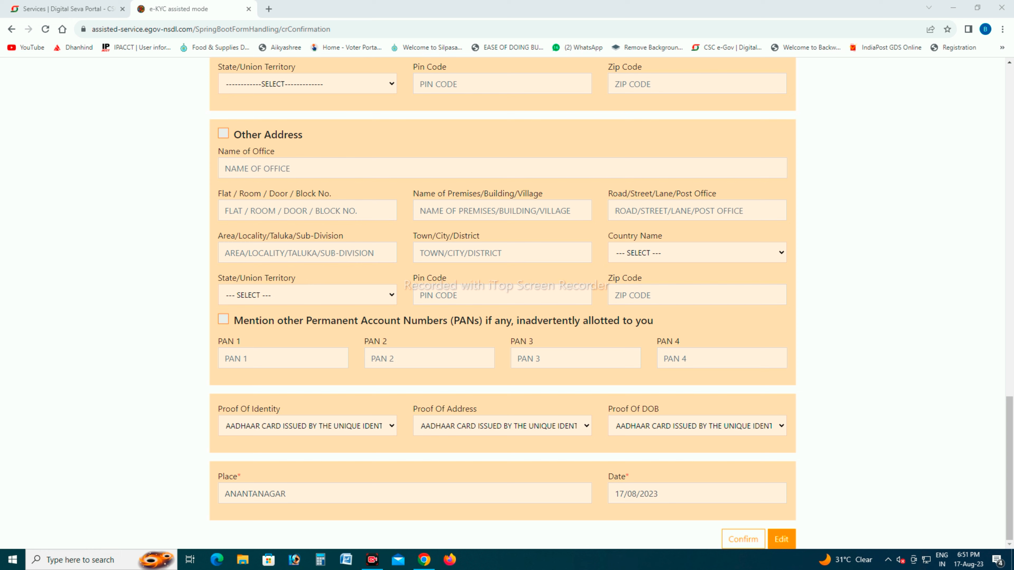
{"action": "left_click", "coordinate": [742, 539]}
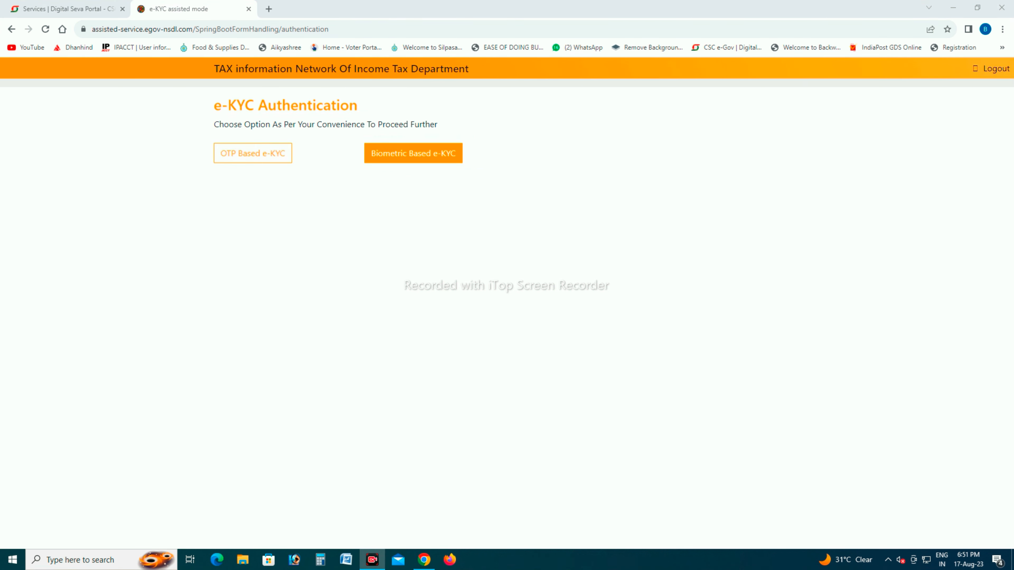
- Complete the OTP-based e-KYC authentication with the received OTP and continue to e-Sign authentication
{"action": "left_click", "coordinate": [253, 154]}
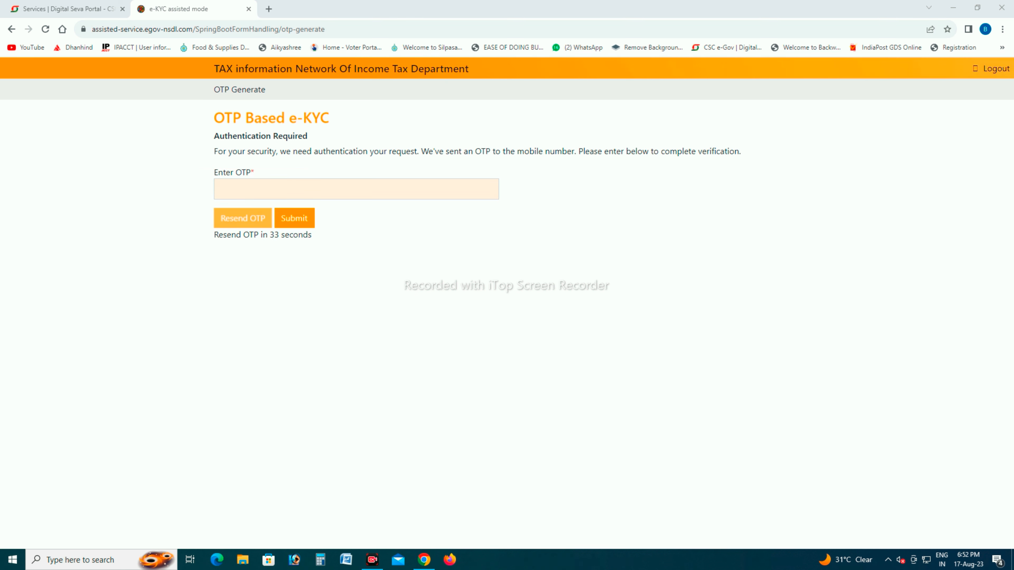
{"action": "left_click", "coordinate": [356, 188]}
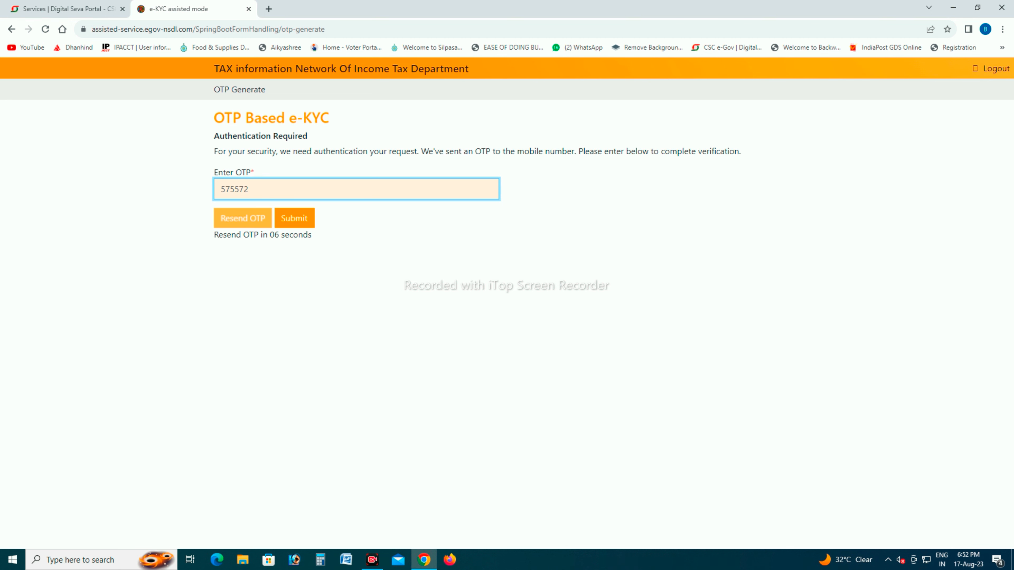
{"action": "left_click", "coordinate": [294, 218]}
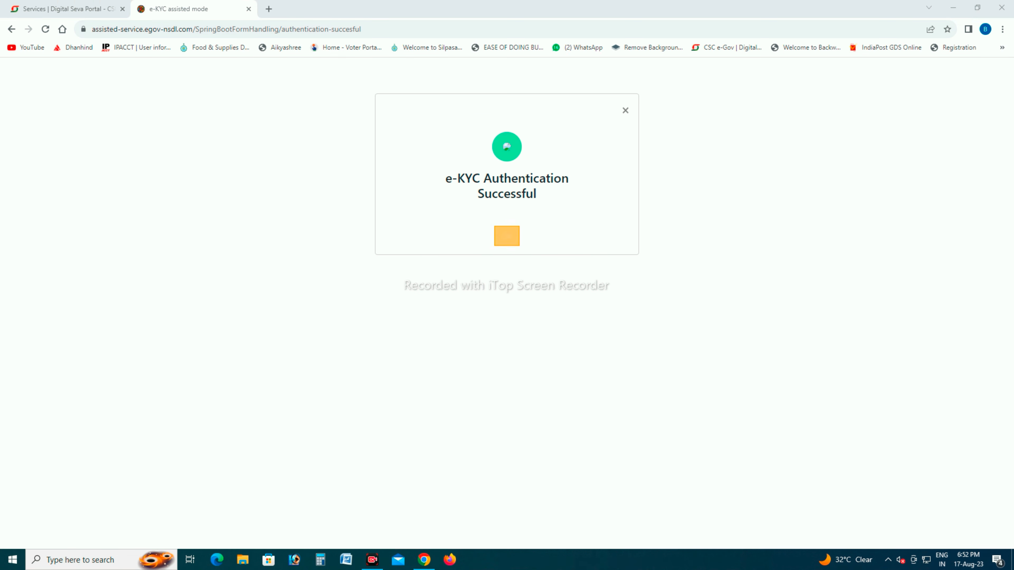
{"action": "left_click", "coordinate": [507, 236]}
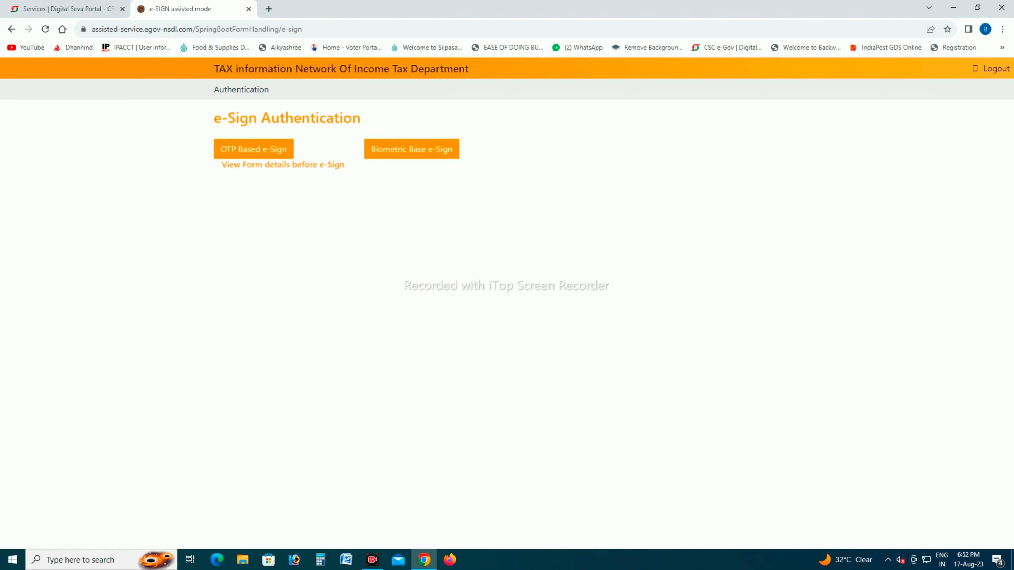
- View the form details before e-Sign, examine the filled PAN correction request, and close the document
{"action": "left_click", "coordinate": [996, 560]}
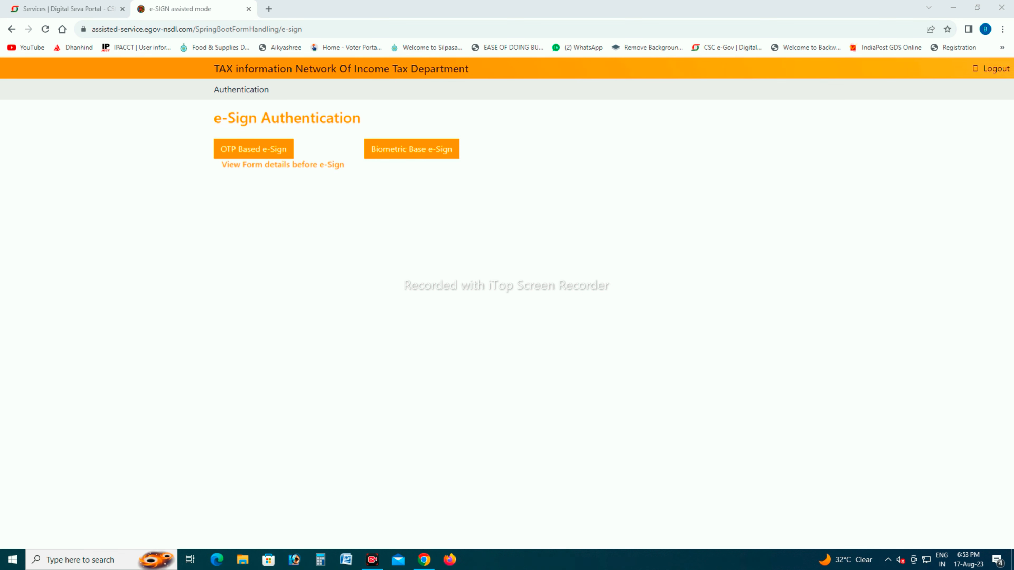
{"action": "left_click", "coordinate": [282, 165]}
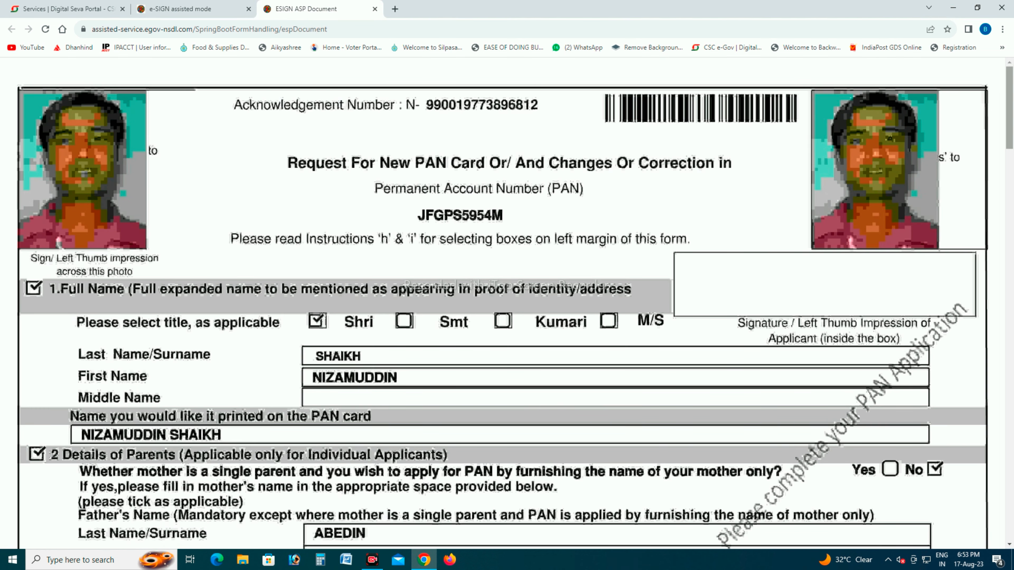
{"action": "scroll", "coordinate": [502, 304], "scroll_direction": "down", "scroll_amount": 1}
{"action": "scroll", "coordinate": [463, 286], "scroll_direction": "down", "scroll_amount": 20}
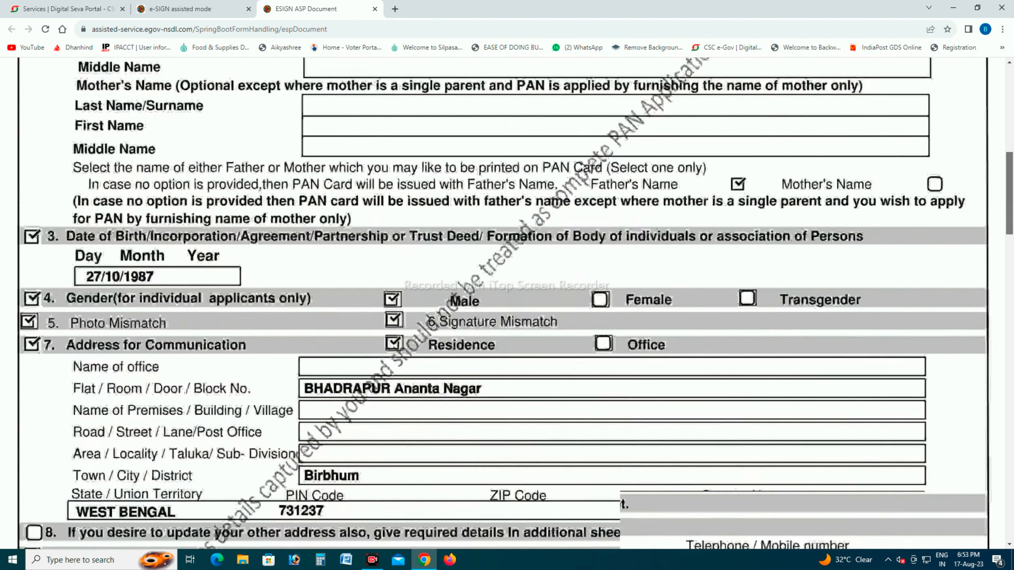
{"action": "scroll", "coordinate": [463, 287], "scroll_direction": "up", "scroll_amount": 20}
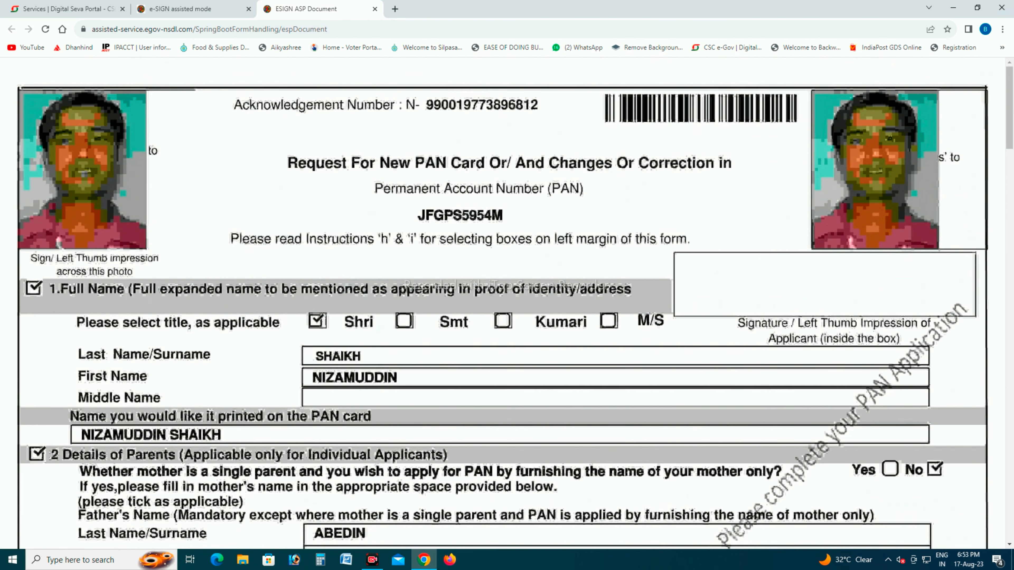
{"action": "left_click", "coordinate": [180, 9]}
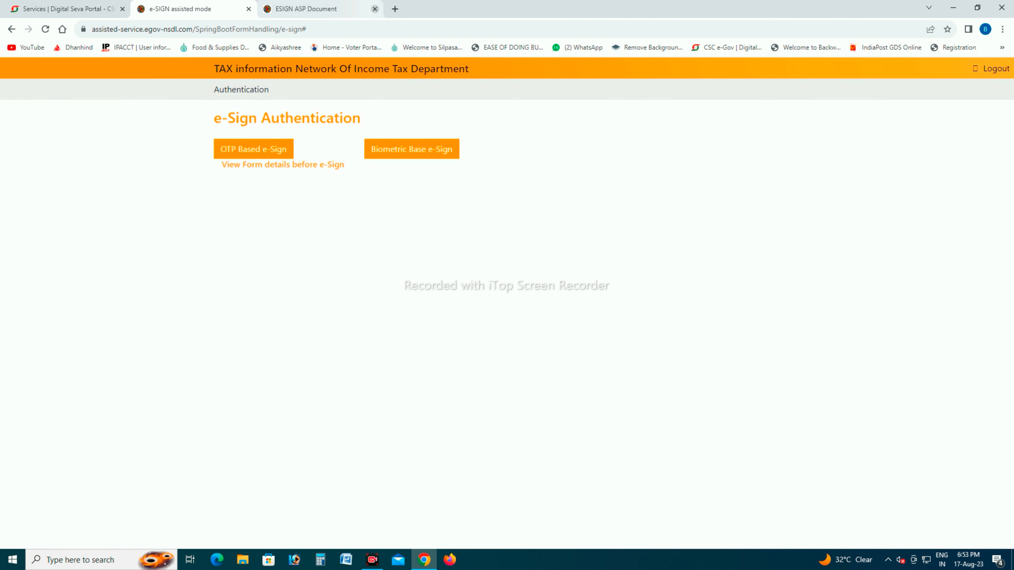
{"action": "left_click", "coordinate": [374, 9]}
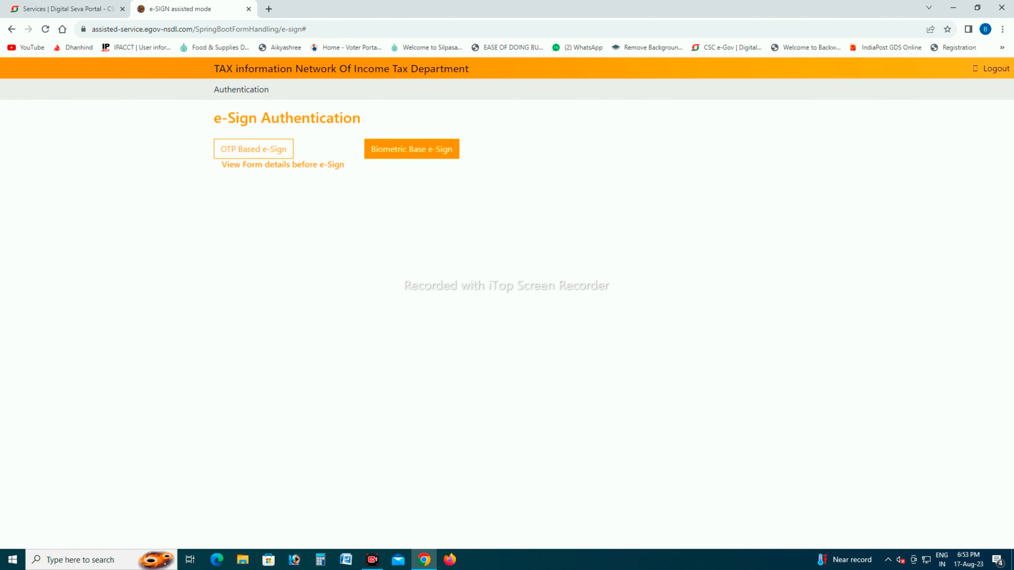
- Start the OTP-based e-Sign, enter the applicant's Aadhaar number, authorize Protean to use it, and request an OTP
{"action": "left_click", "coordinate": [253, 149]}
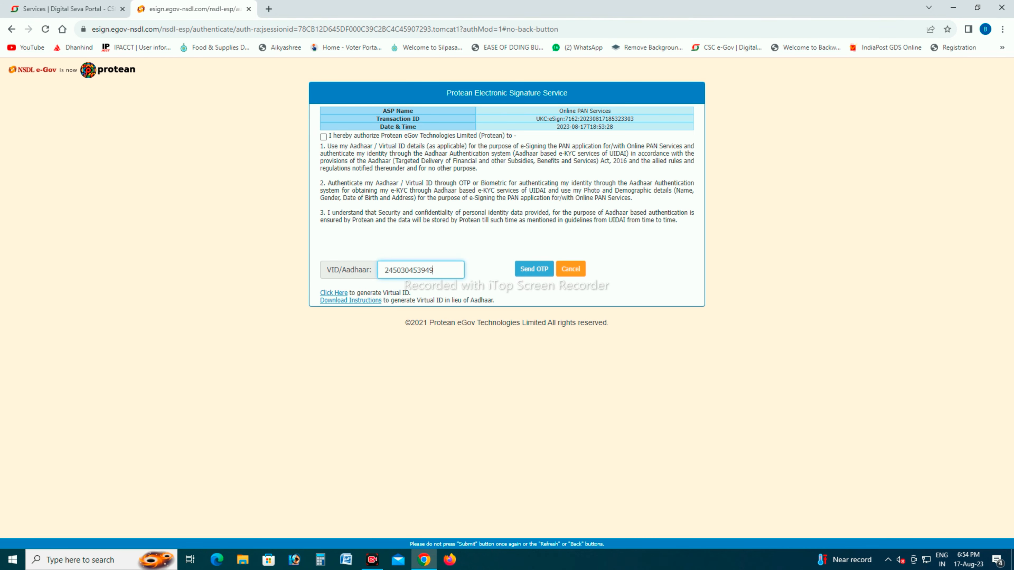
{"action": "left_click", "coordinate": [323, 137]}
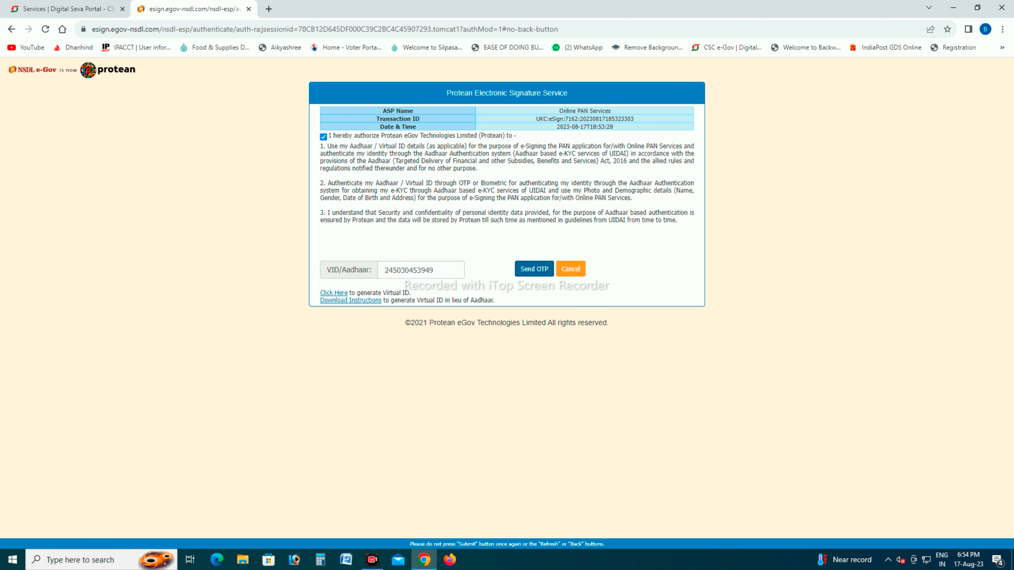
{"action": "left_click", "coordinate": [534, 268]}
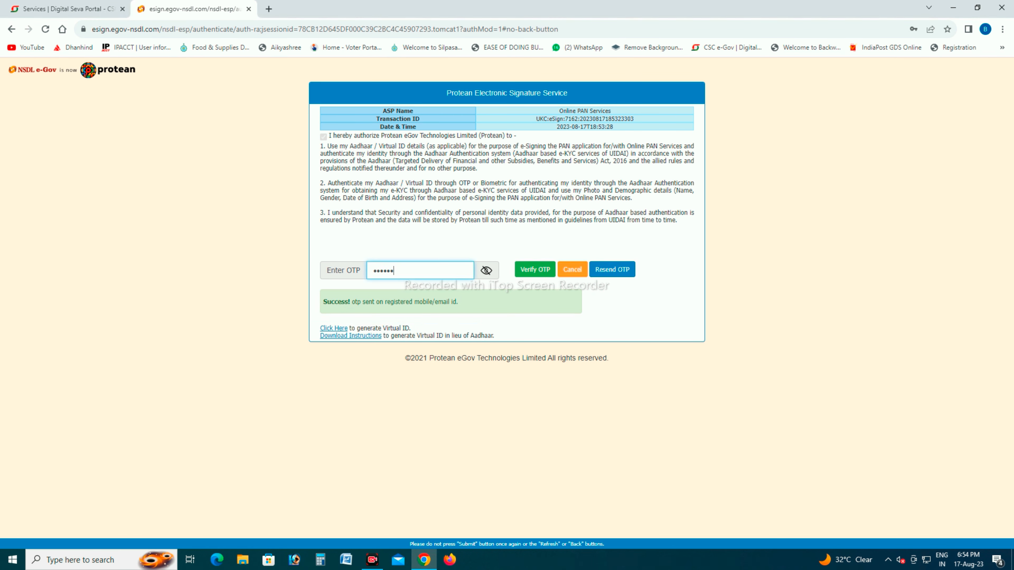
- Enter the e-Sign OTP, check it, and verify it to submit the PAN application
{"action": "left_click", "coordinate": [486, 270]}
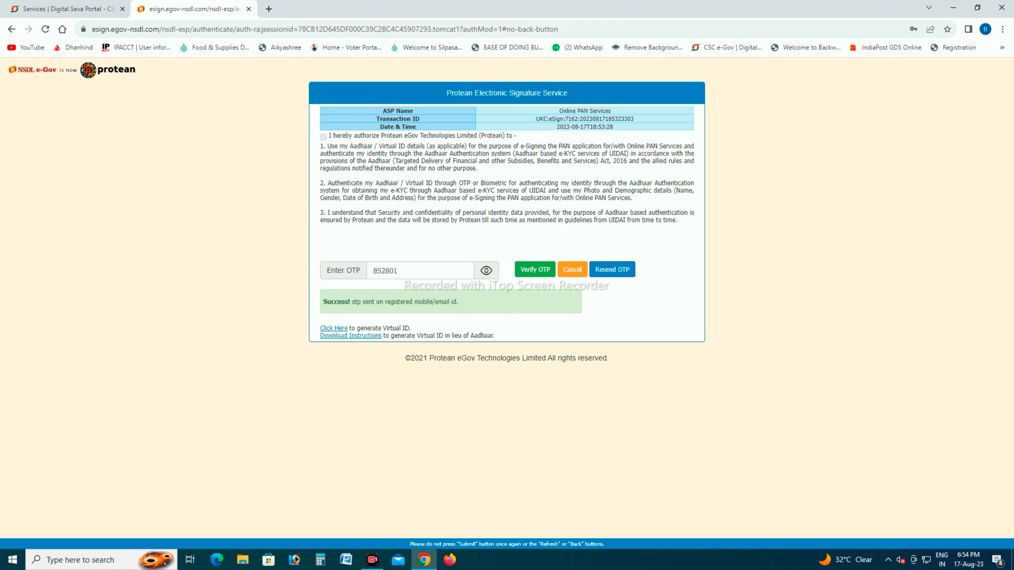
{"action": "left_click", "coordinate": [486, 271]}
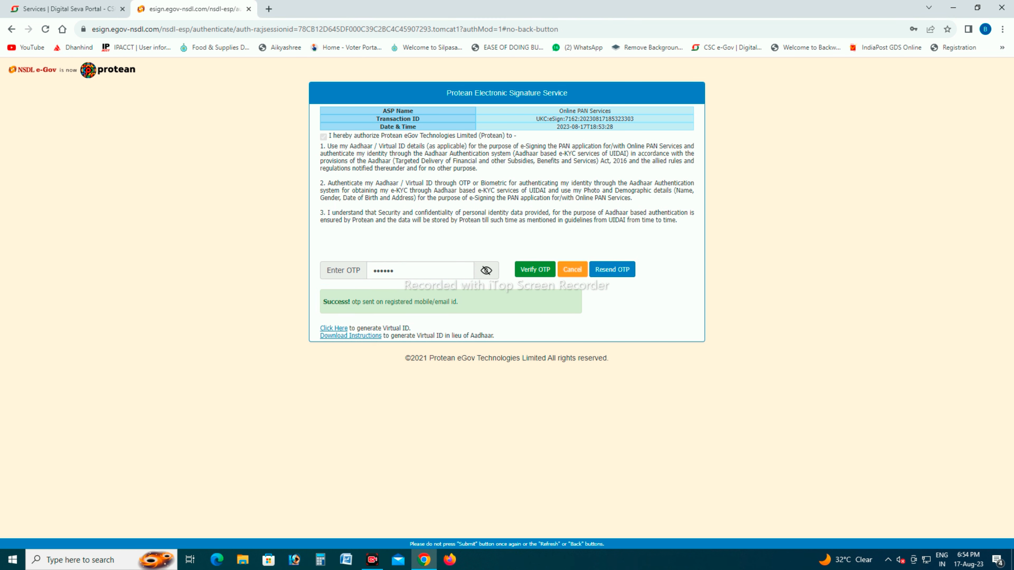
{"action": "left_click", "coordinate": [535, 270]}
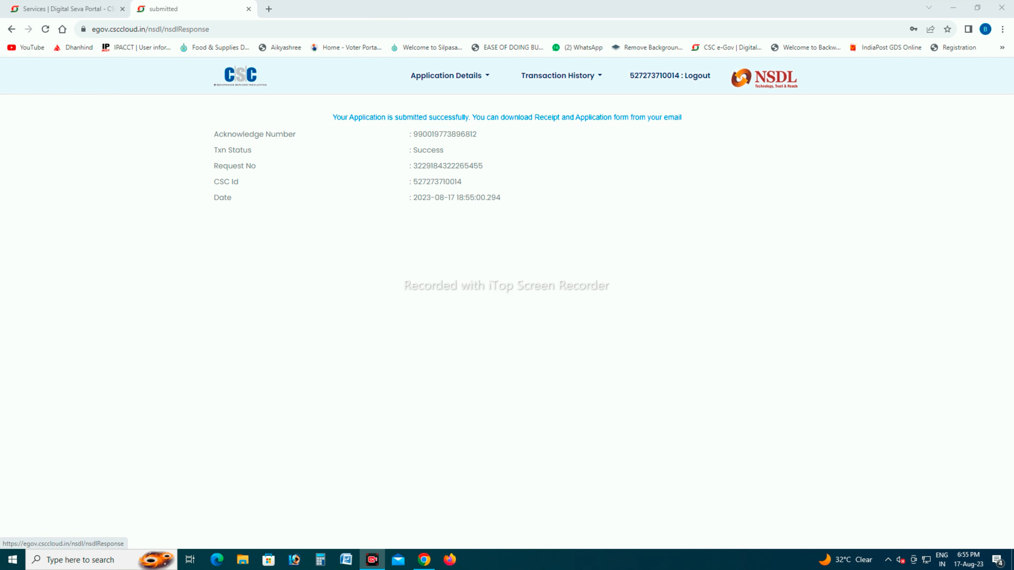
- Open the Success Transaction report and check the status of the submitted PAN application
{"action": "left_click", "coordinate": [561, 76]}
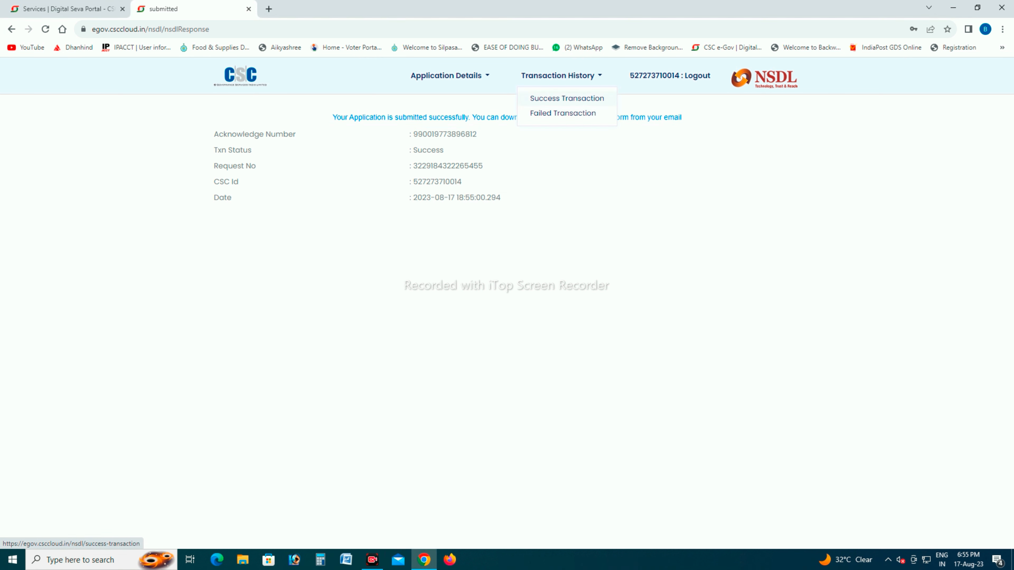
{"action": "left_click", "coordinate": [567, 98]}
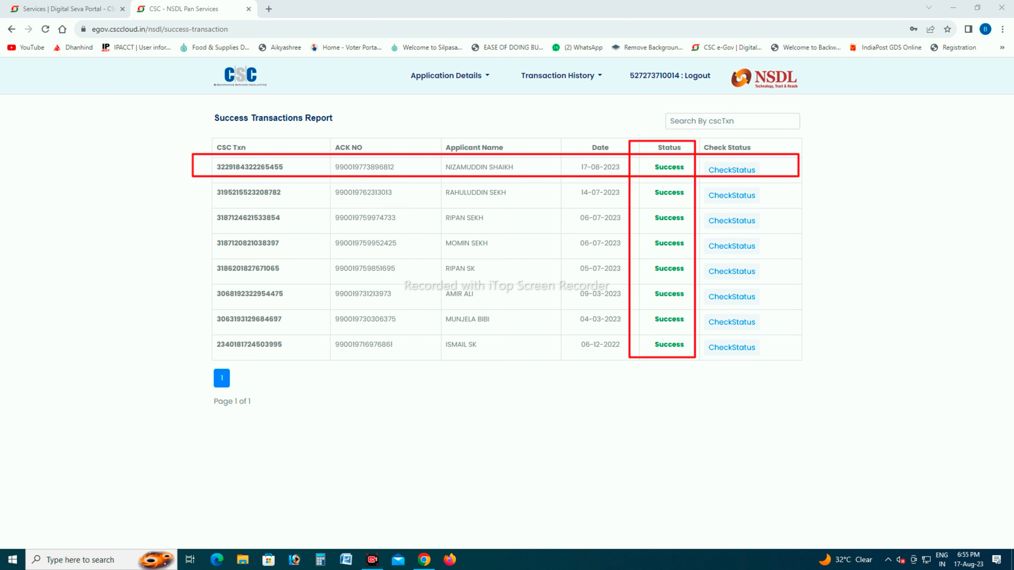
{"action": "left_click", "coordinate": [450, 75]}
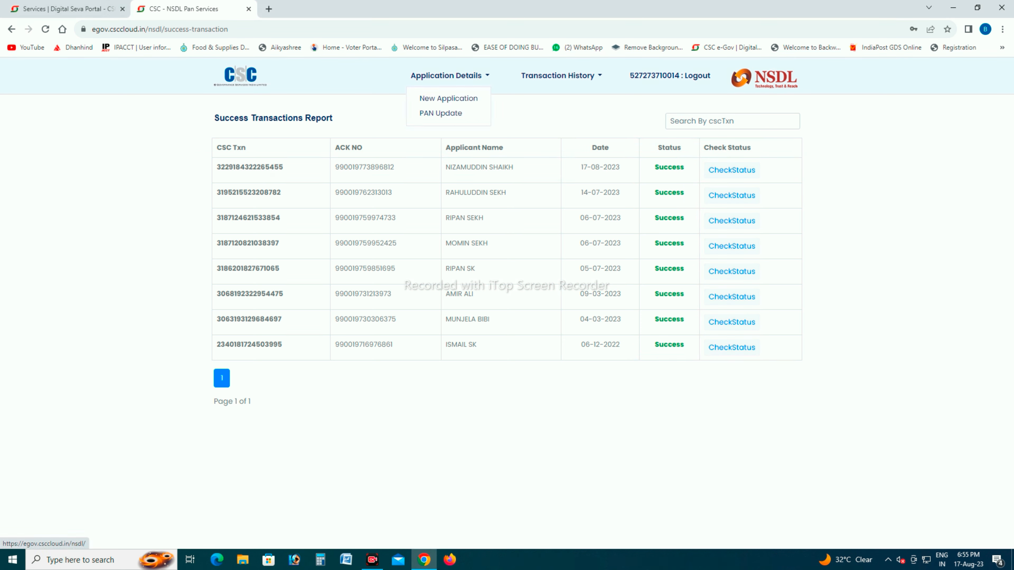
{"action": "left_click", "coordinate": [449, 75]}
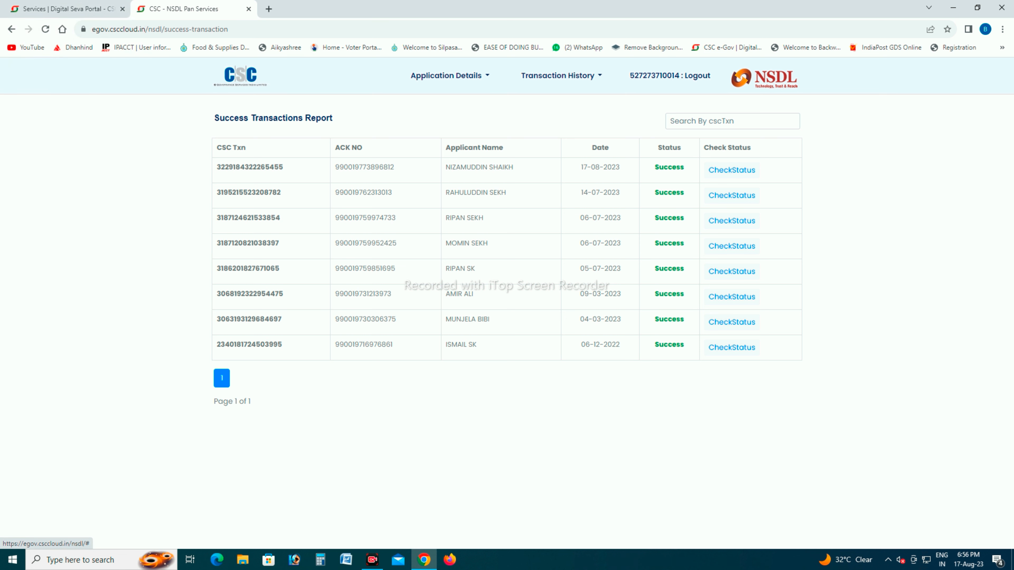
{"action": "left_click", "coordinate": [240, 76]}
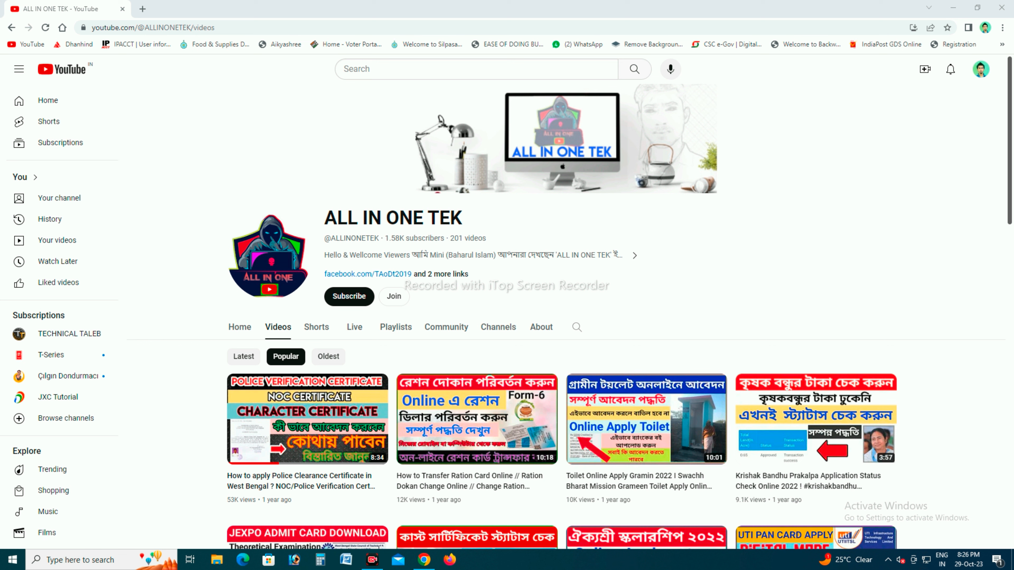
- Subscribe to the ALL IN ONE TEK channel on YouTube and set its notifications to All
{"action": "left_click", "coordinate": [349, 296]}
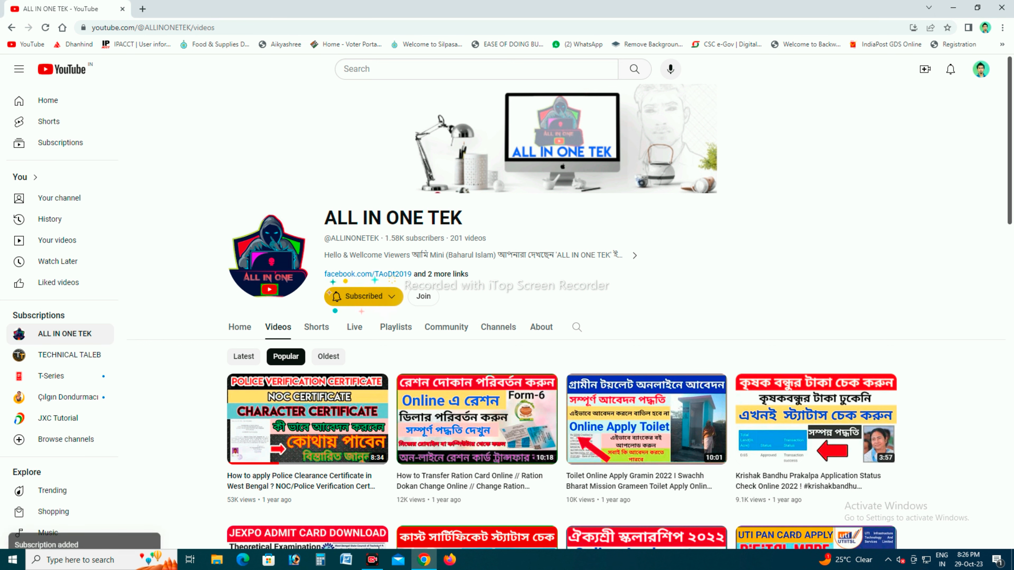
{"action": "left_click", "coordinate": [349, 296]}
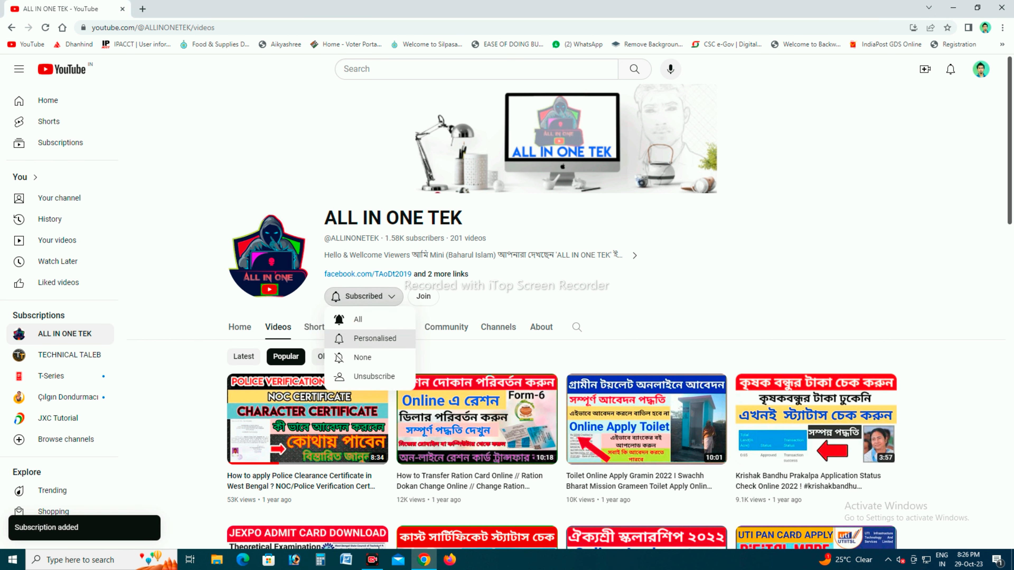
{"action": "left_click", "coordinate": [358, 320]}
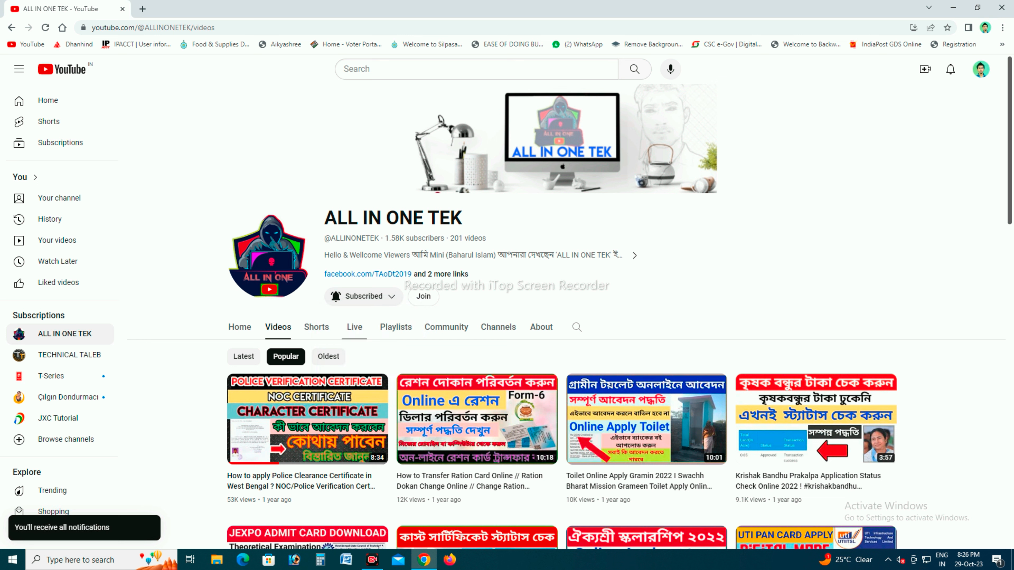